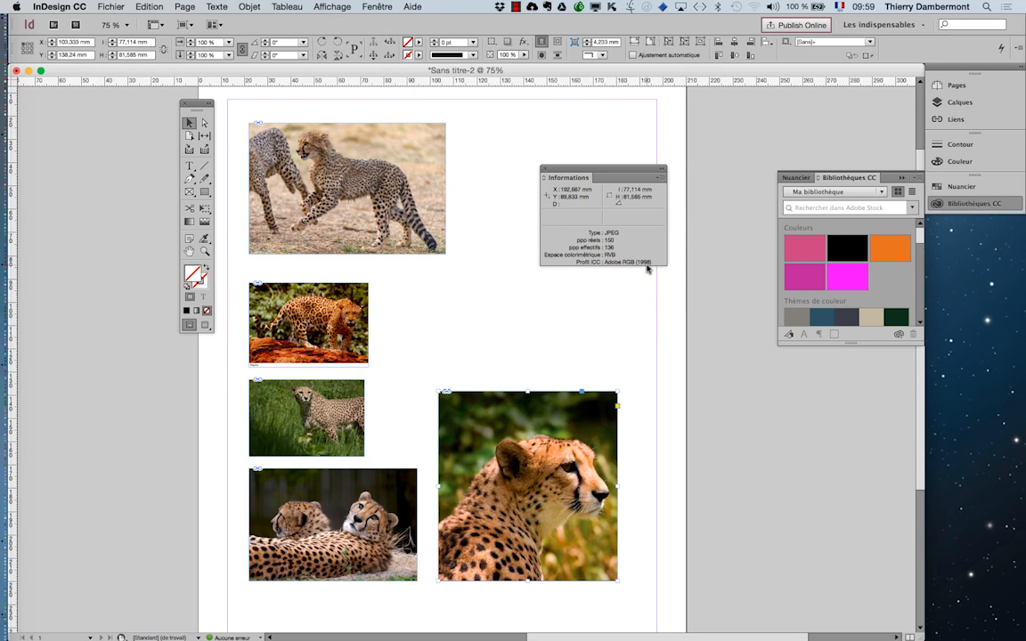
Switch from InDesign to Photoshop and hide the windows of the other applications.
{"action": "key", "text": "super+Tab"}
{"action": "key", "text": "super+Tab"}
{"action": "key", "text": "super+Tab"}
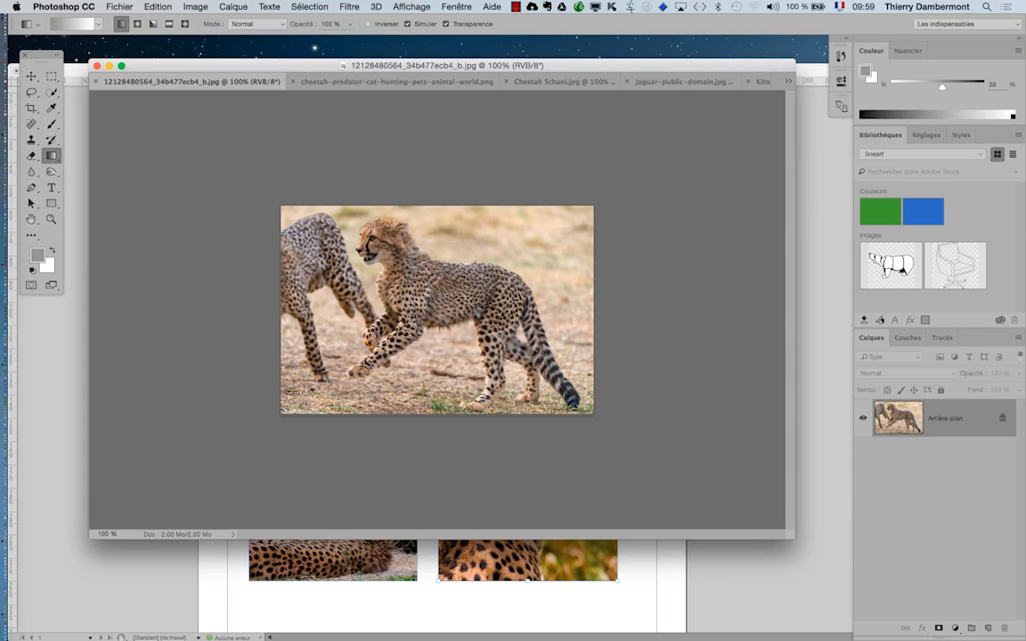
{"action": "key", "text": "alt+super+h"}
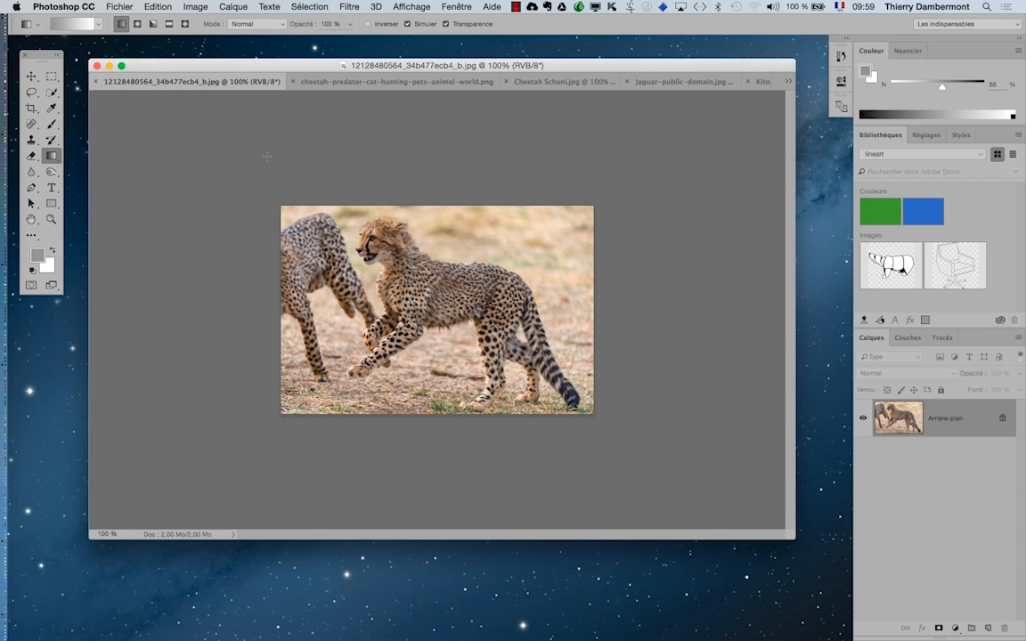
{"action": "key", "text": "super+Tab"}
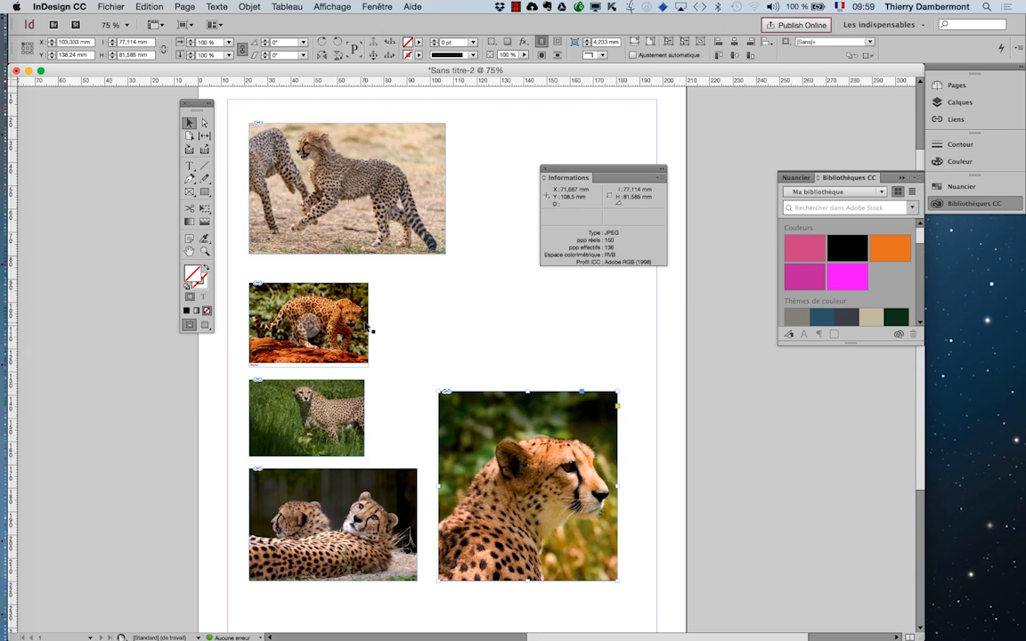
{"action": "key", "text": "super+Tab"}
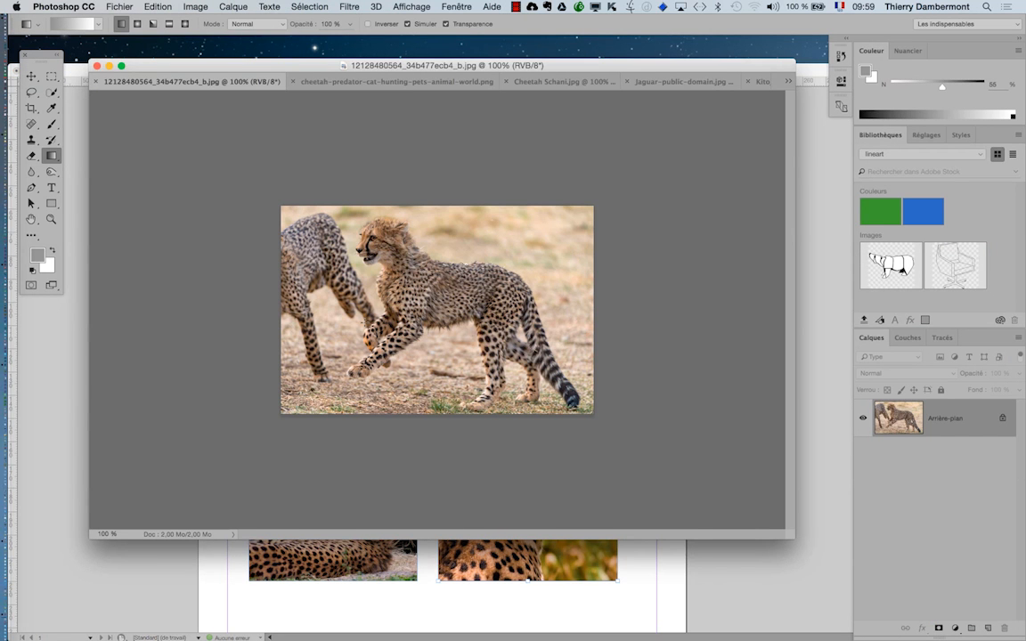
{"action": "key", "text": "super+Tab"}
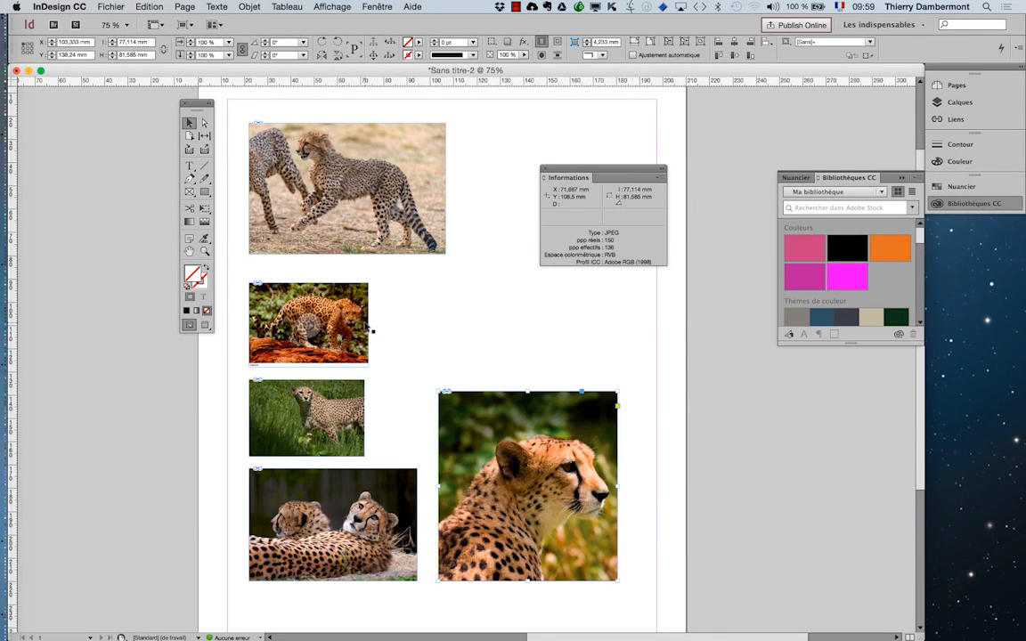
{"action": "key", "text": "super+Tab"}
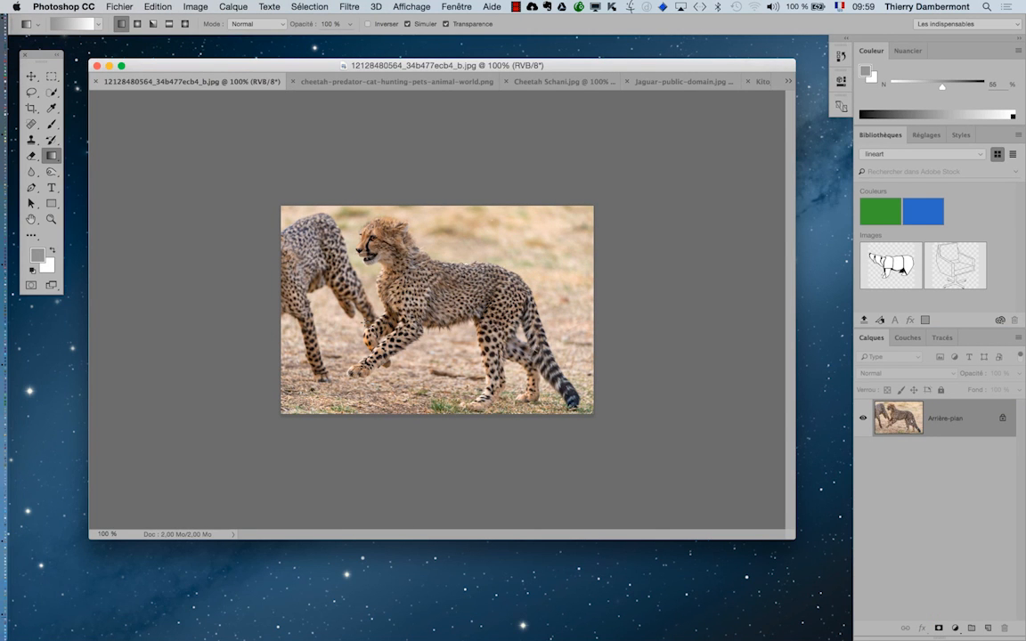
Detach the Calques panel beside the image, enlarge it, and collapse the remaining docked panels to icons.
{"action": "left_click_drag", "start_coordinate": [871, 338], "coordinate": [665, 219]}
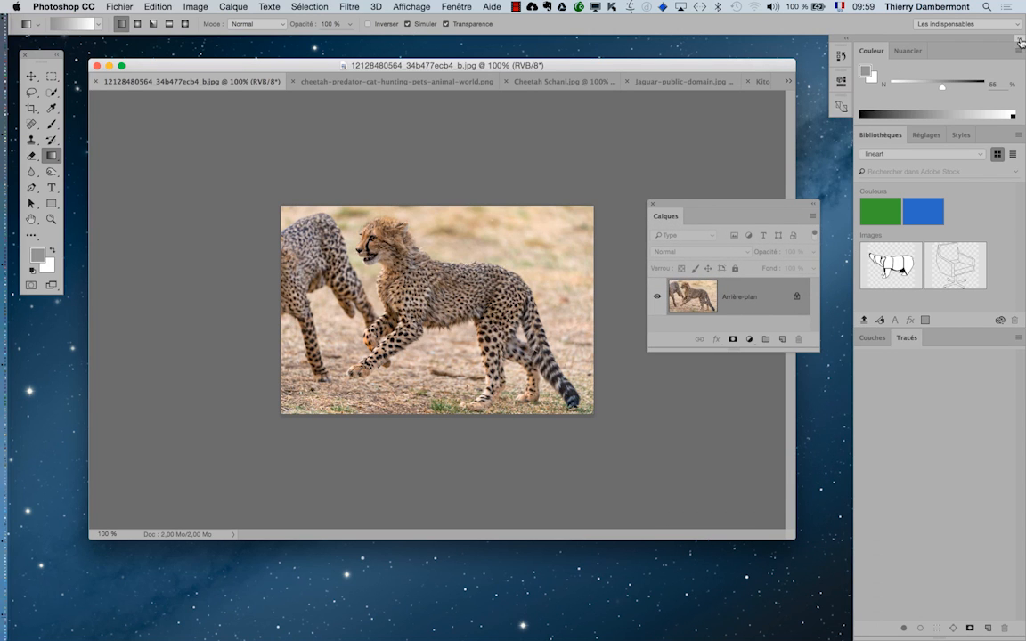
{"action": "left_click", "coordinate": [1019, 42]}
{"action": "left_click_drag", "start_coordinate": [819, 350], "coordinate": [849, 381]}
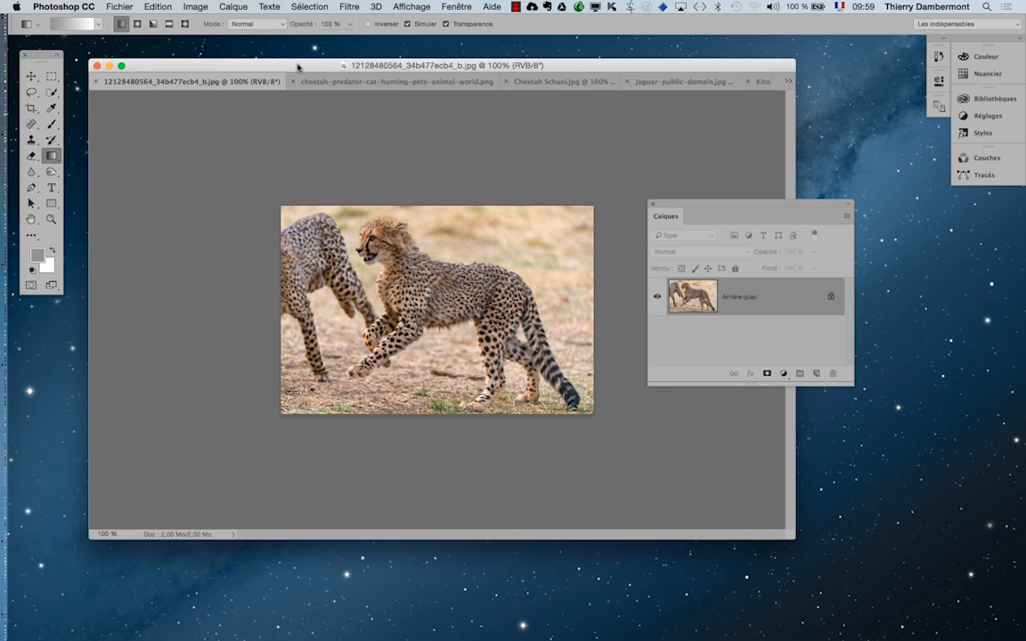
Apply a Teinte/Saturation correction directly to the running cheetah image with Teinte -17 and Saturation +56.
{"action": "left_click", "coordinate": [193, 6]}
{"action": "mouse_move", "coordinate": [211, 40]}
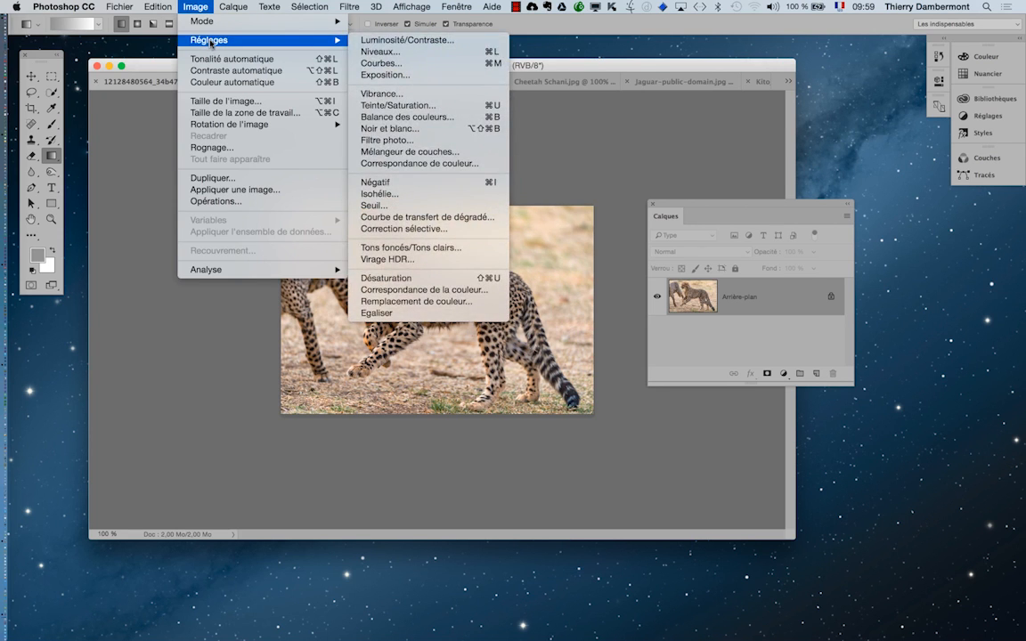
{"action": "left_click", "coordinate": [462, 107]}
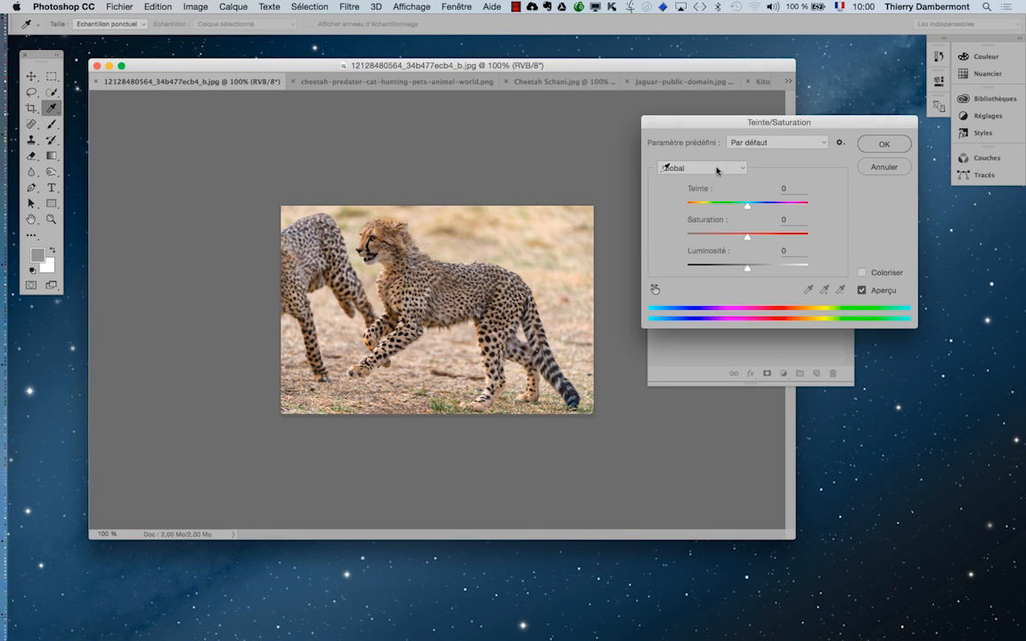
{"action": "left_click_drag", "start_coordinate": [700, 126], "coordinate": [654, 350]}
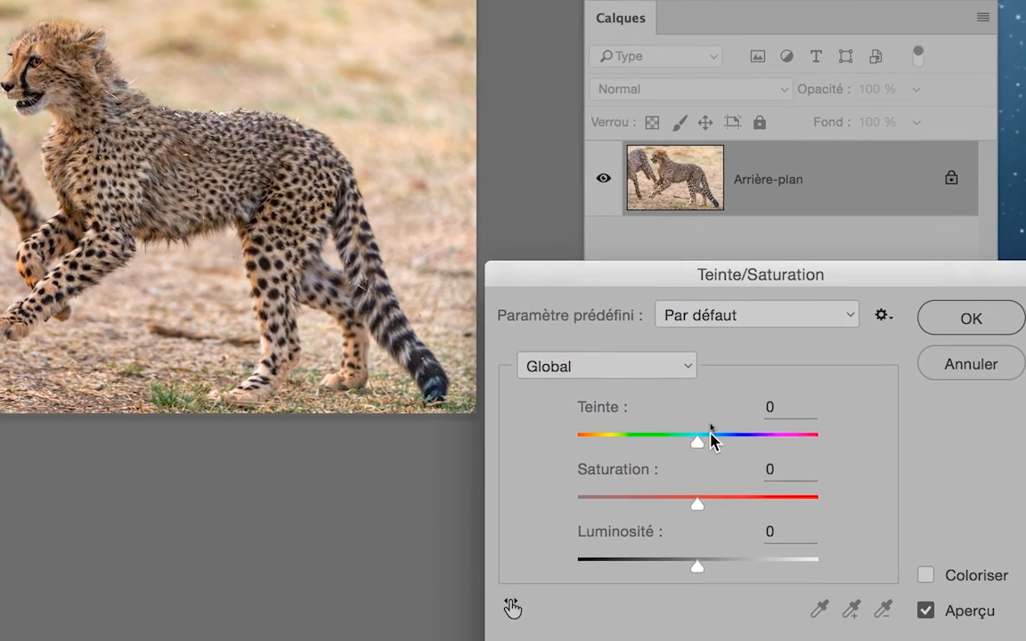
{"action": "key", "text": "alt"}
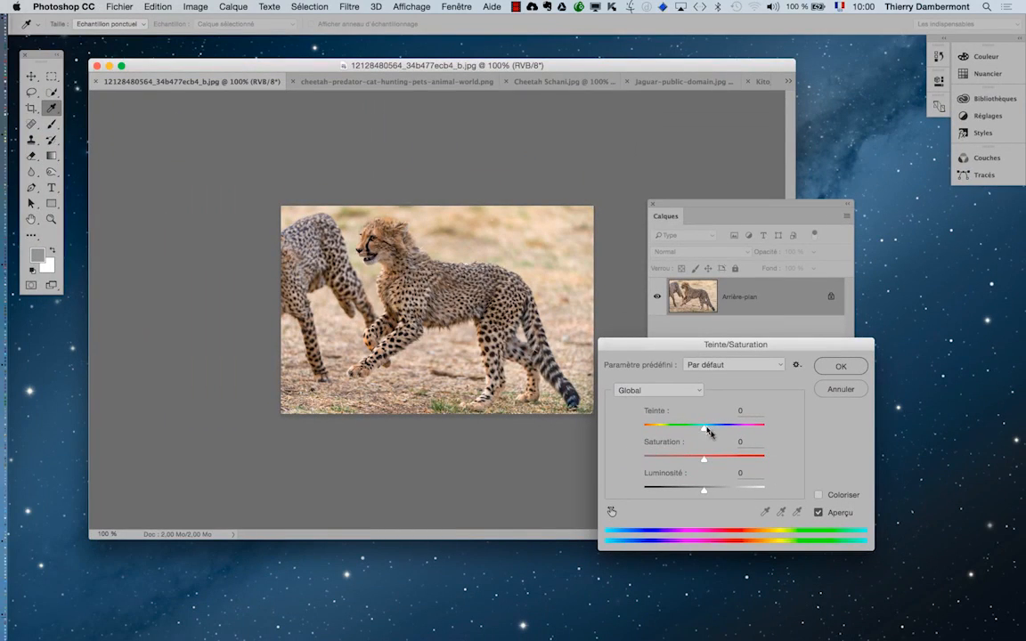
{"action": "left_click_drag", "start_coordinate": [719, 462], "coordinate": [743, 458]}
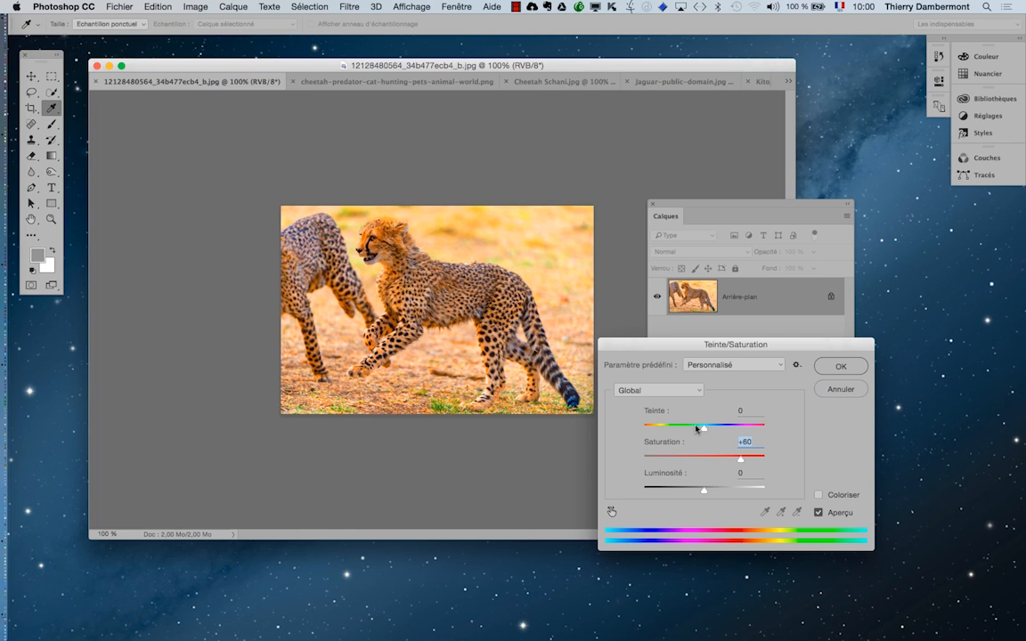
{"action": "mouse_move", "coordinate": [701, 428]}
{"action": "left_mouse_down"}
{"action": "mouse_move", "coordinate": [718, 428]}
{"action": "mouse_move", "coordinate": [699, 429]}
{"action": "left_mouse_up"}
{"action": "left_click", "coordinate": [726, 460]}
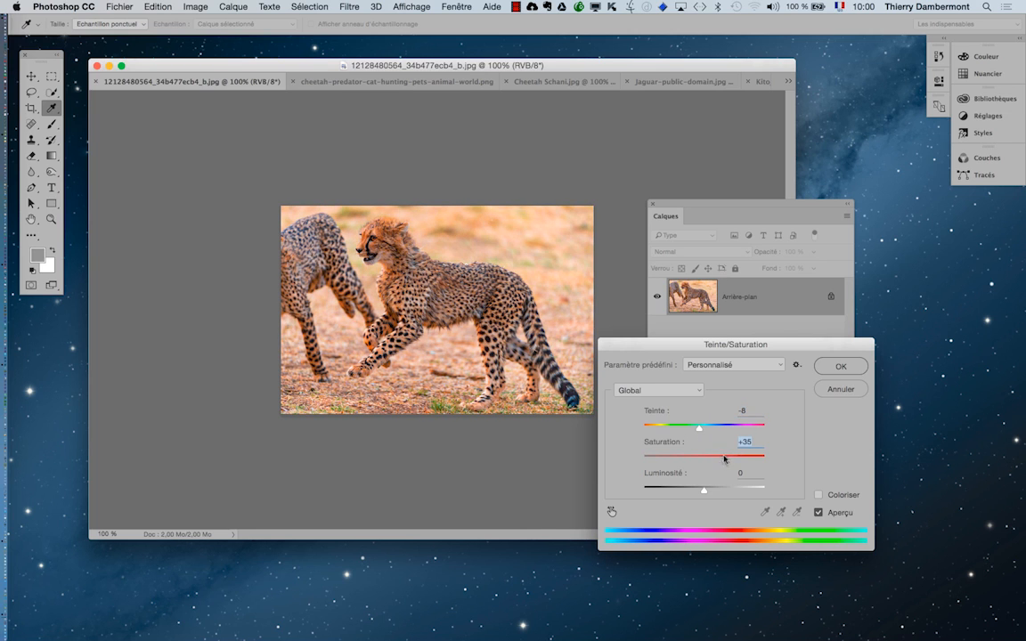
{"action": "left_click_drag", "start_coordinate": [699, 428], "coordinate": [739, 460]}
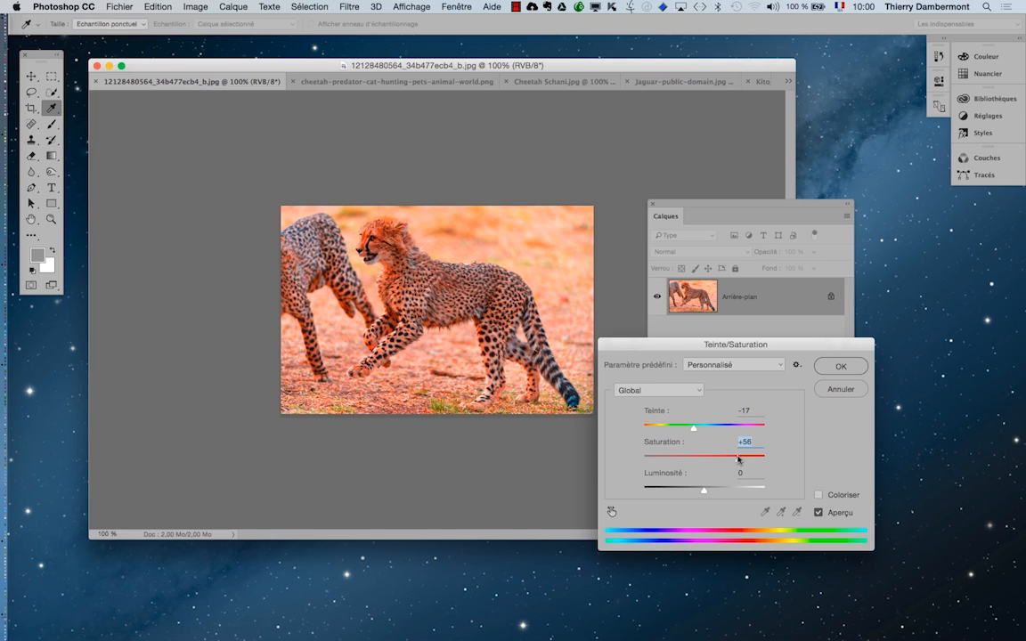
{"action": "left_click", "coordinate": [842, 366]}
{"action": "key", "text": "g"}
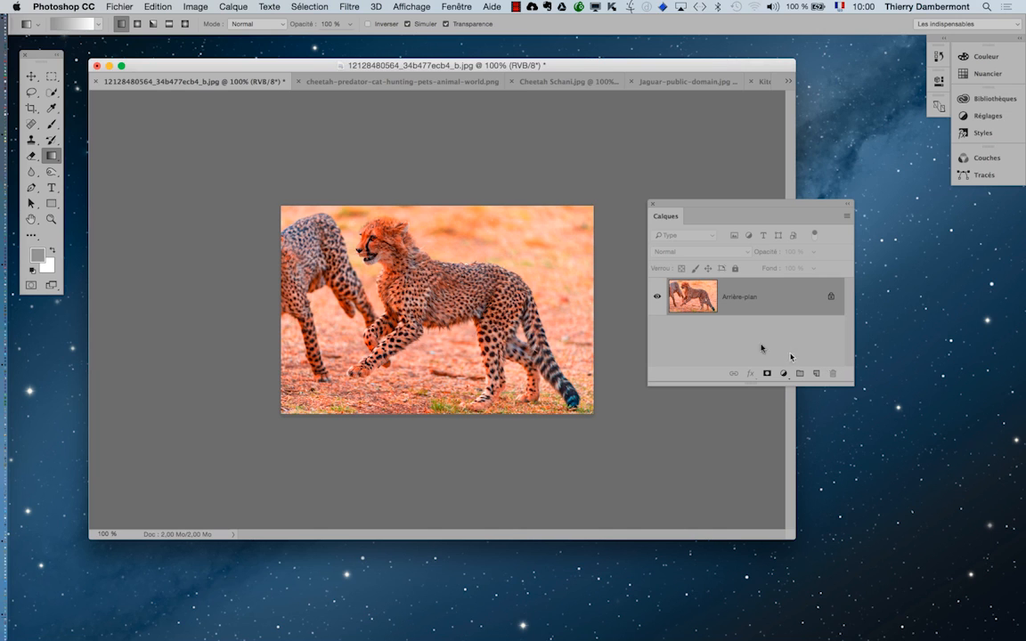
Save the recoloured image over its JPEG file, keeping quality 9 and the standard baseline format.
{"action": "left_click", "coordinate": [118, 7]}
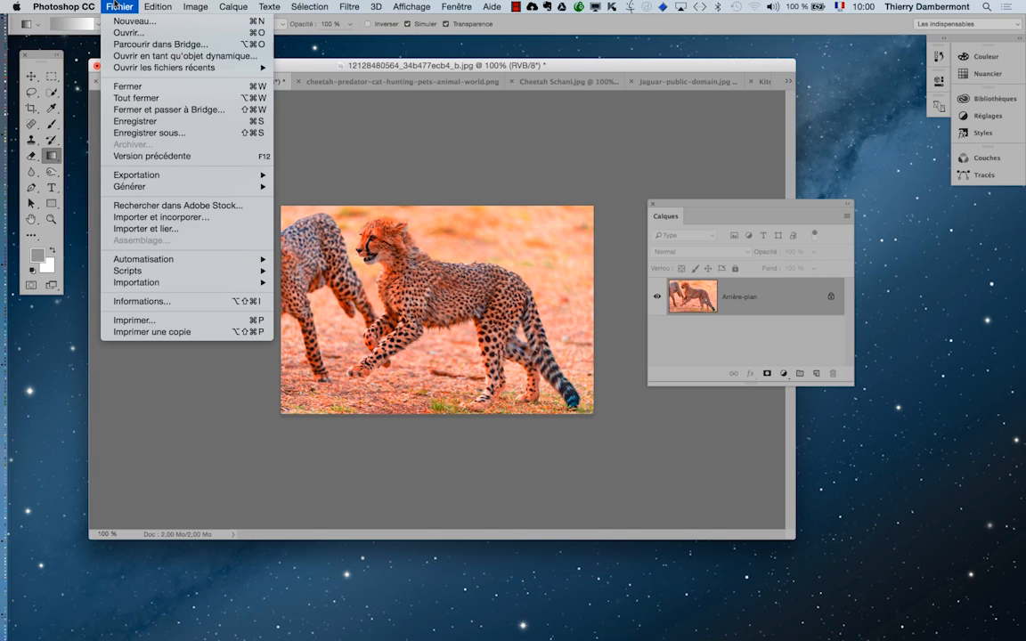
{"action": "left_click", "coordinate": [133, 125]}
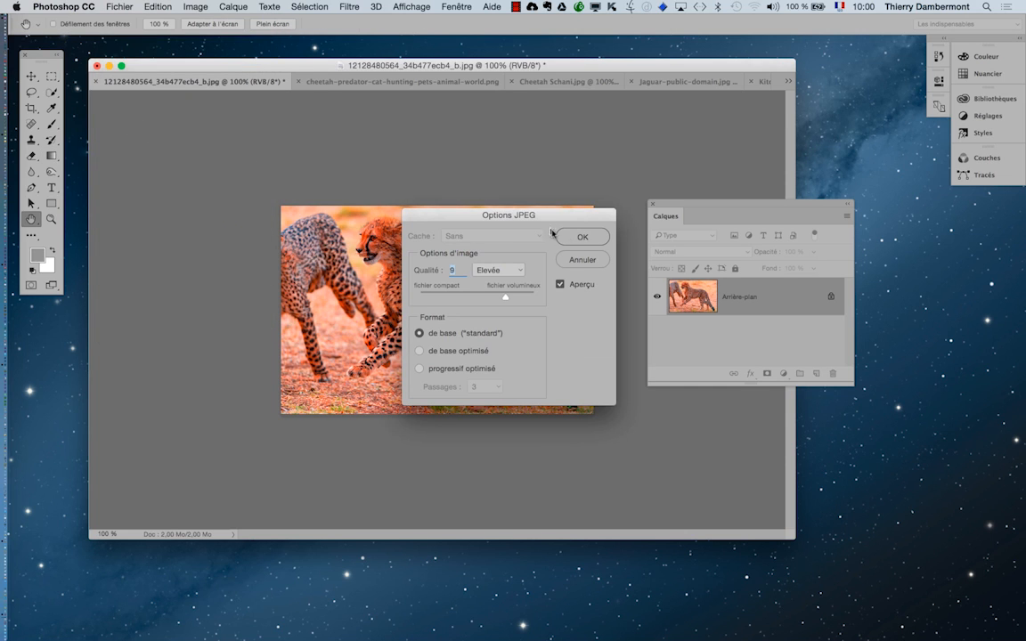
{"action": "left_click", "coordinate": [581, 236]}
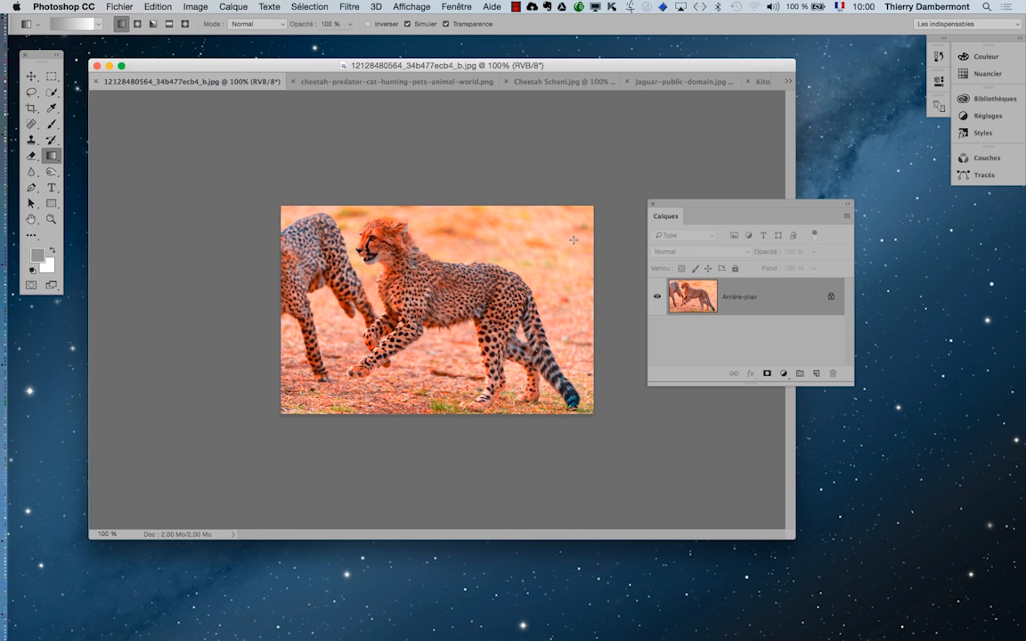
Switch to InDesign and float the Liens panel over the page, with the Informations panel closed and the dock collapsed.
{"action": "key", "text": "super+Tab"}
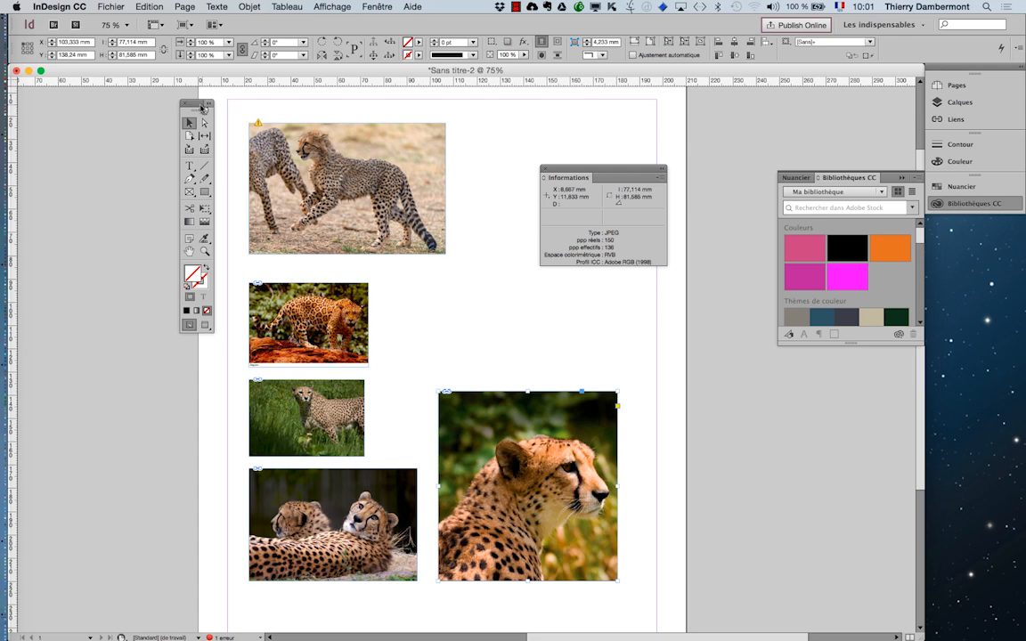
{"action": "left_click_drag", "start_coordinate": [191, 104], "coordinate": [144, 106]}
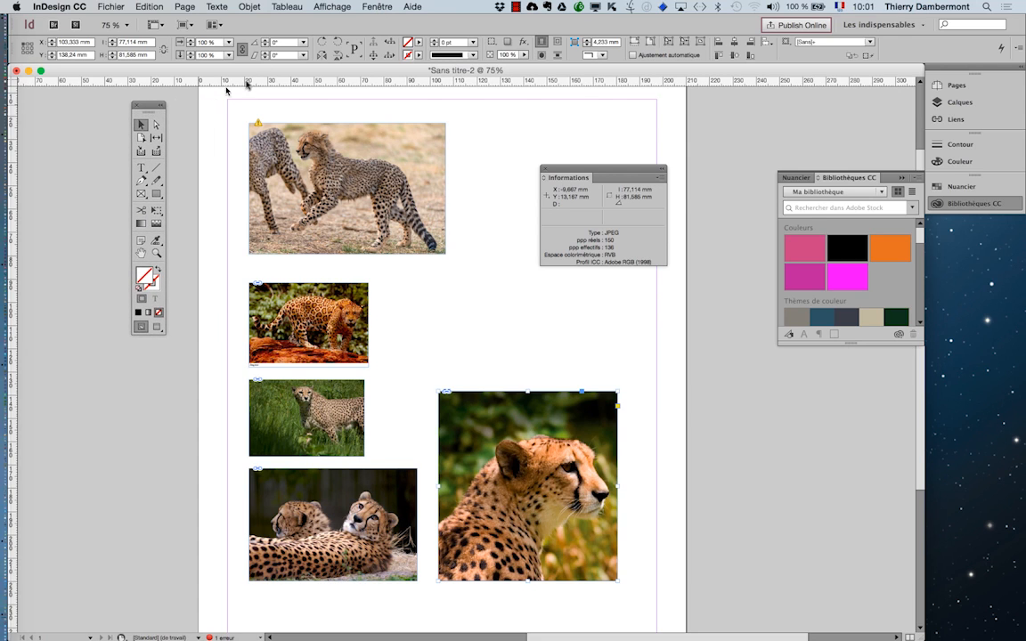
{"action": "left_click", "coordinate": [378, 7]}
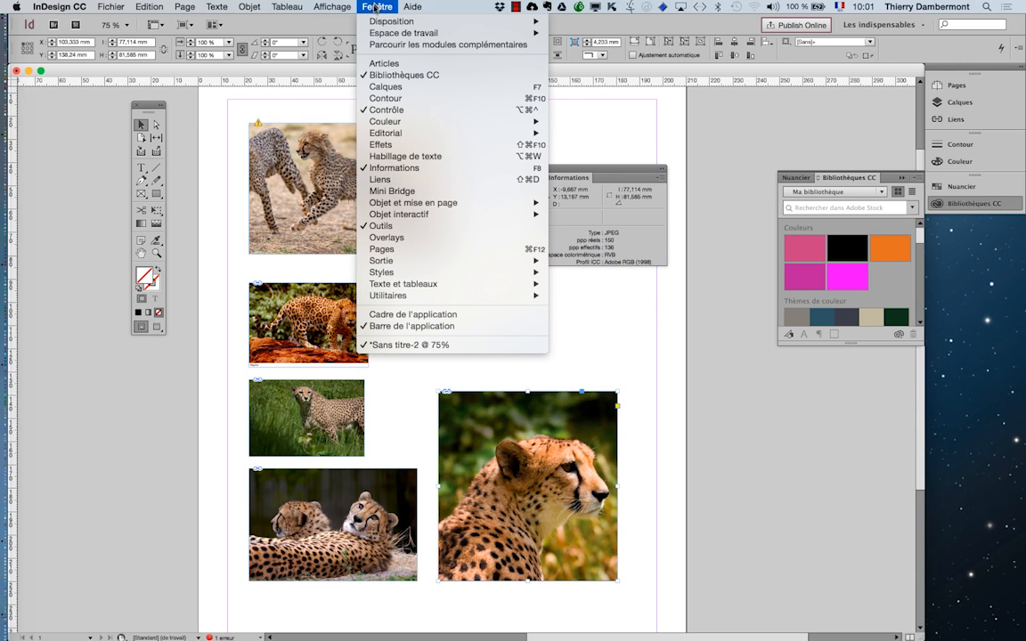
{"action": "left_click", "coordinate": [392, 182]}
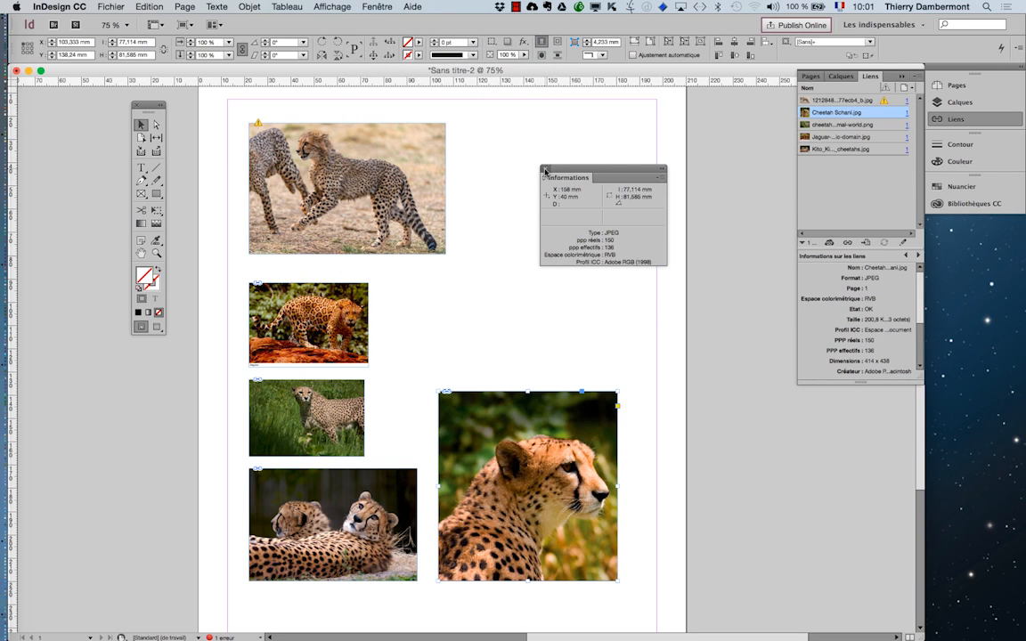
{"action": "key", "text": "F8"}
{"action": "left_click_drag", "start_coordinate": [852, 81], "coordinate": [606, 145]}
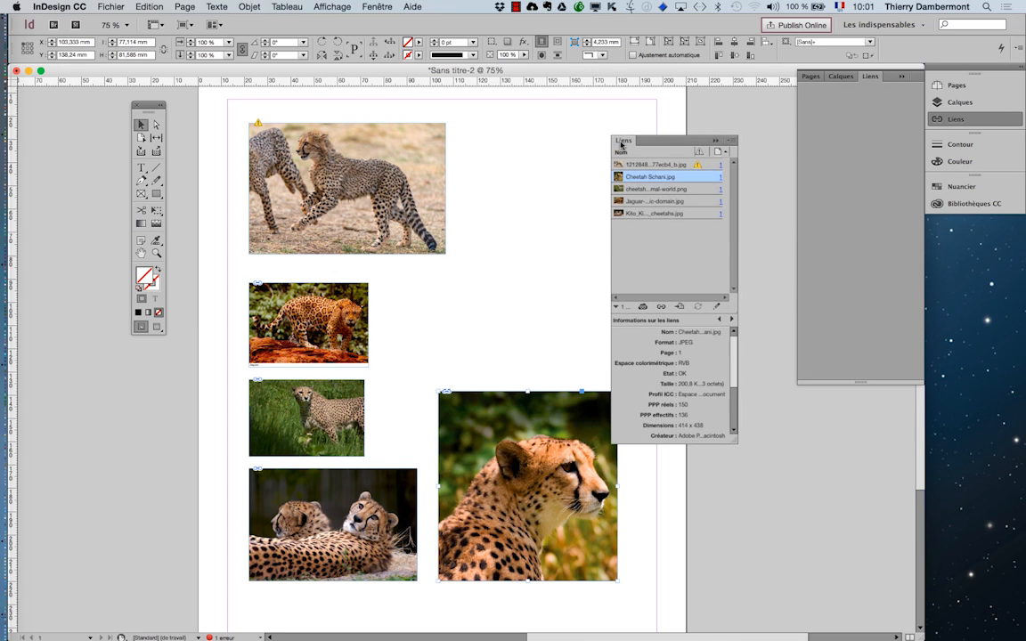
{"action": "left_click", "coordinate": [841, 75]}
{"action": "left_click", "coordinate": [901, 78]}
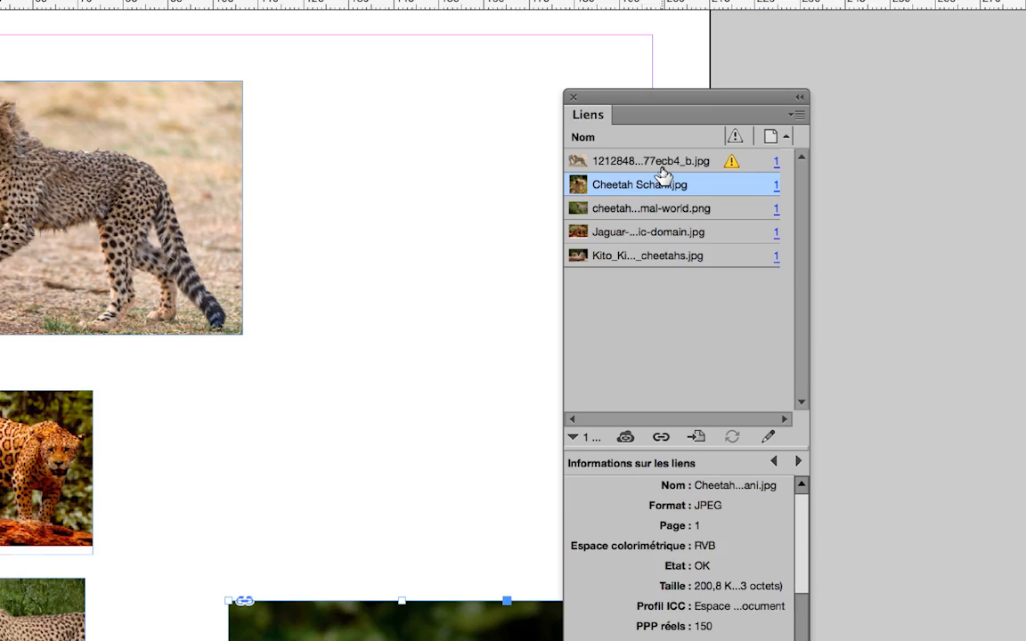
{"action": "left_click", "coordinate": [663, 164]}
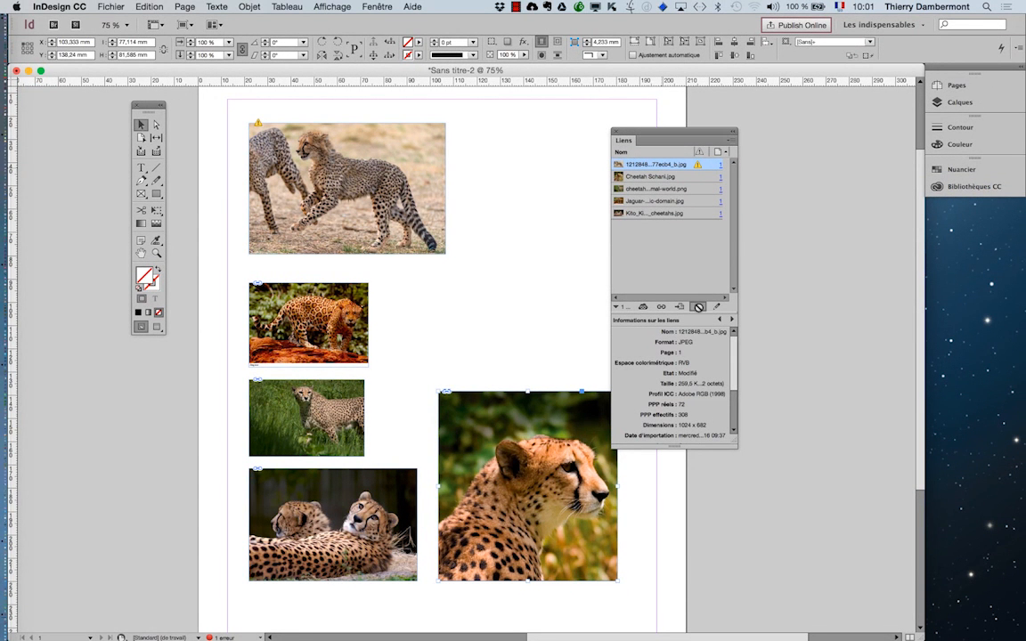
{"action": "left_click", "coordinate": [699, 307]}
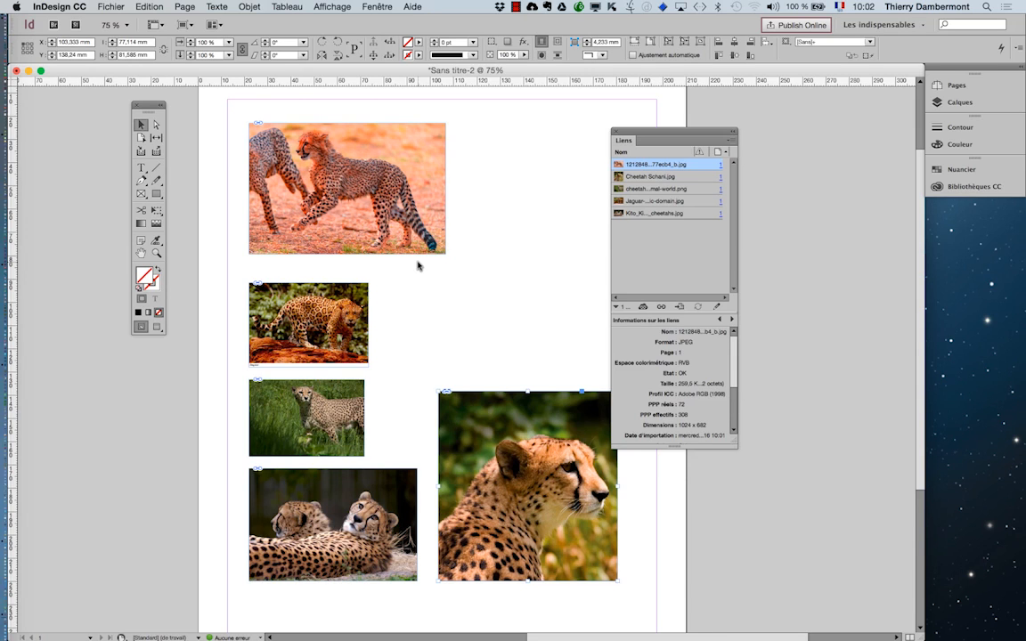
Switch to Photoshop, bring up Kito_Kiburi_cheetahs.jpg, and move the Calques panel clear of the cheetah's head.
{"action": "key", "text": "super+Tab"}
{"action": "key", "text": "super+Tab"}
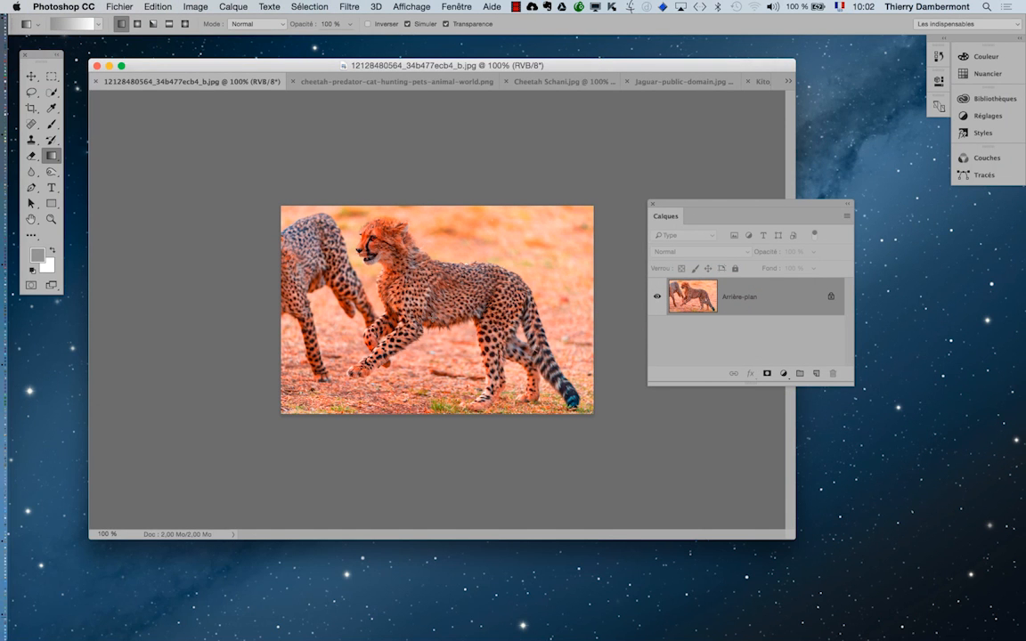
{"action": "left_click_drag", "start_coordinate": [735, 207], "coordinate": [730, 168]}
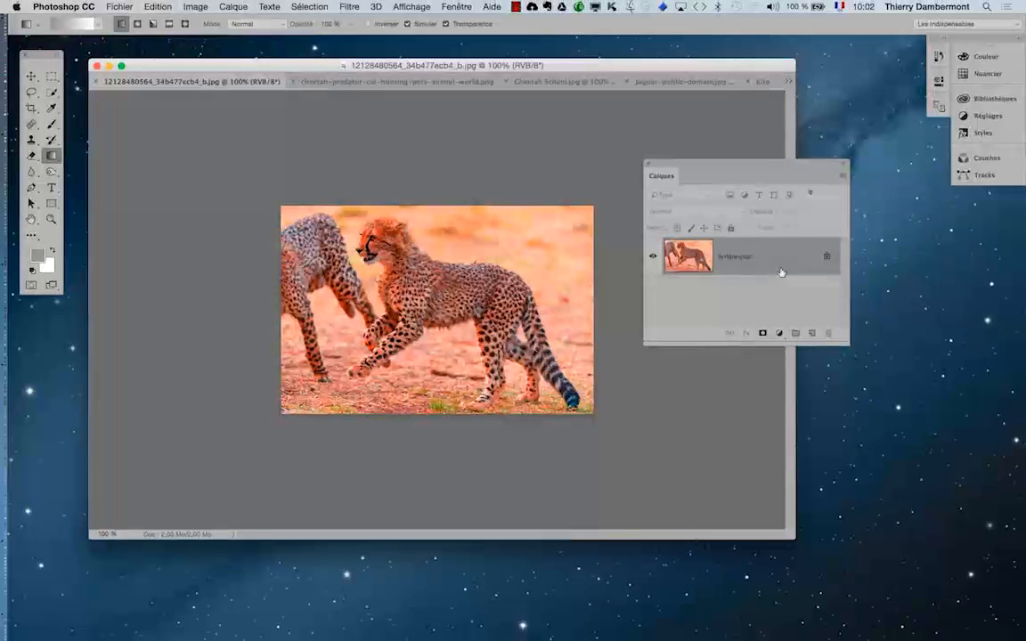
{"action": "left_click", "coordinate": [320, 83]}
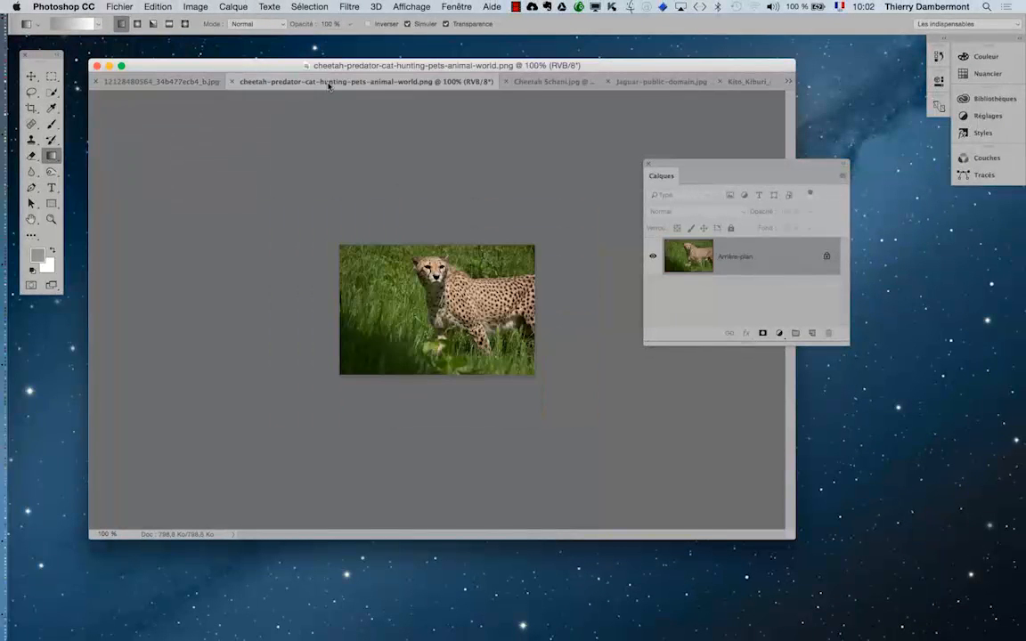
{"action": "left_click", "coordinate": [529, 82]}
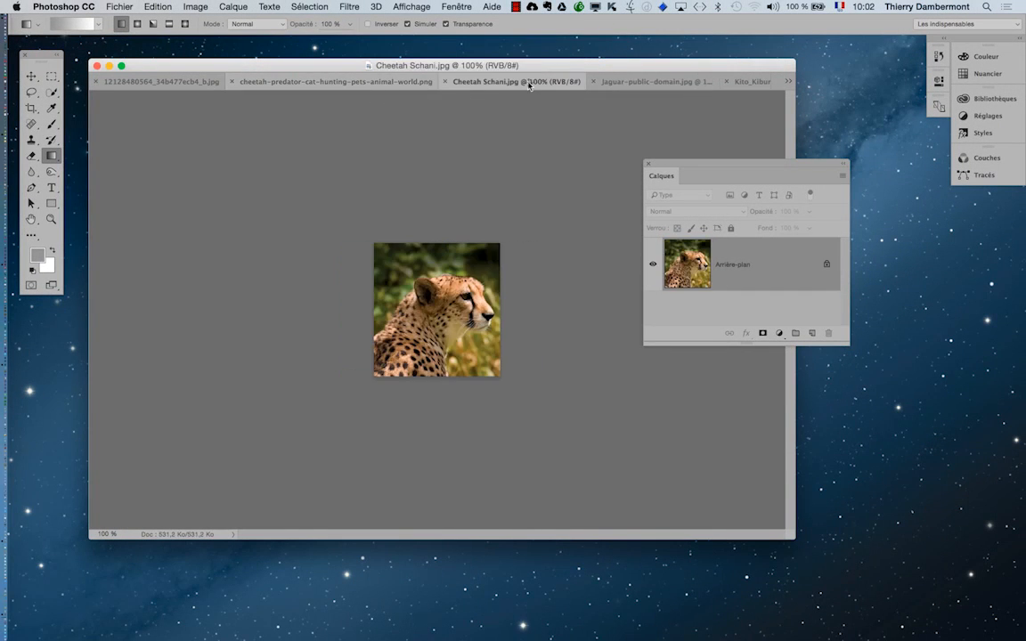
{"action": "key", "text": "ctrl+Tab"}
{"action": "key", "text": "ctrl+Tab"}
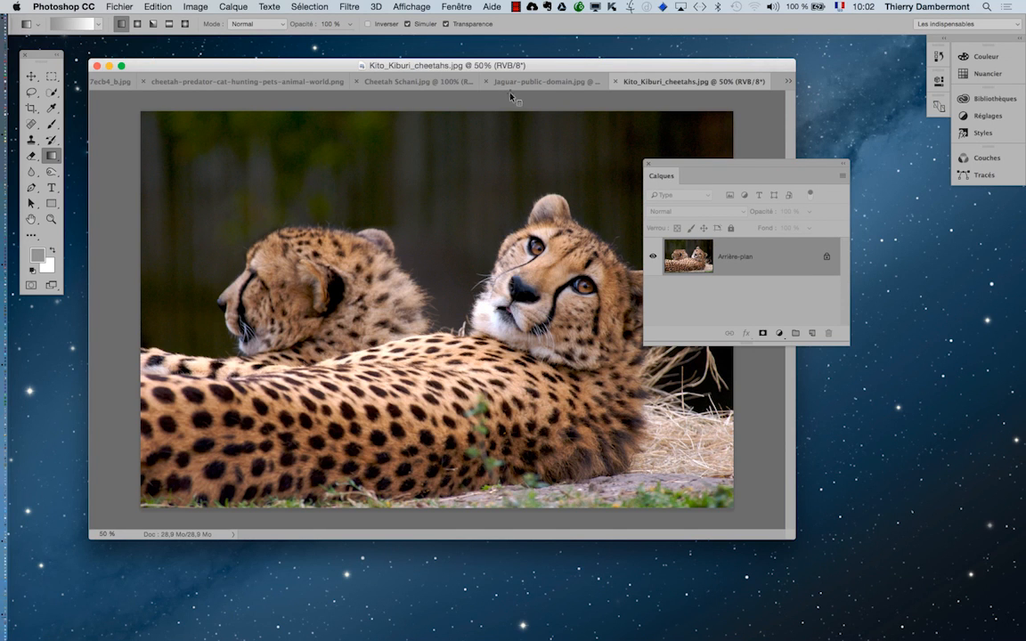
{"action": "left_click_drag", "start_coordinate": [691, 163], "coordinate": [767, 157]}
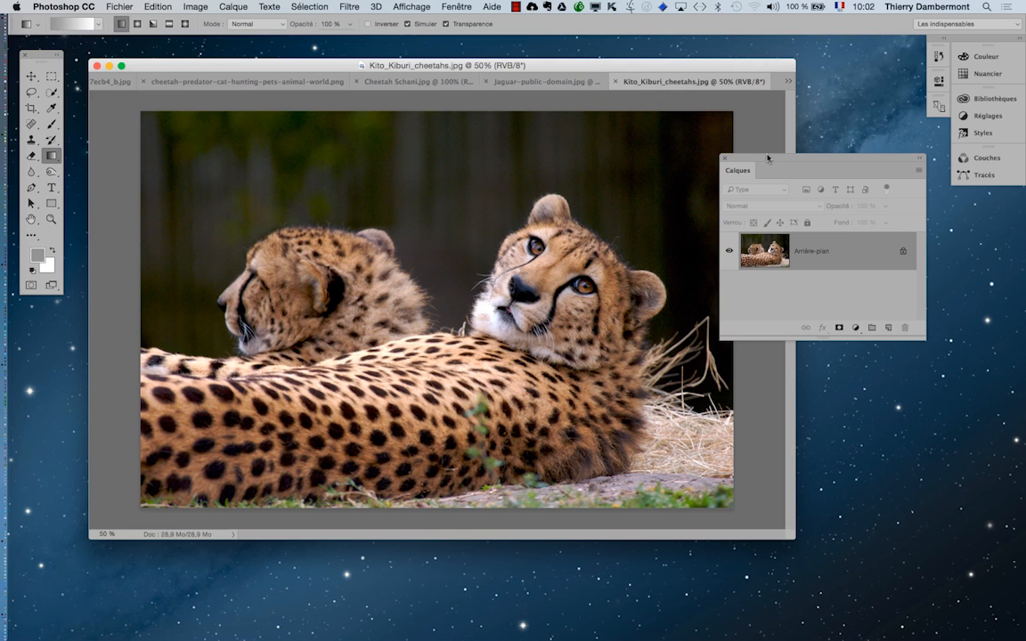
Add a Teinte/Saturation adjustment layer above the background, keeping the default name, Normal mode and 100 % opacity.
{"action": "left_click", "coordinate": [233, 7]}
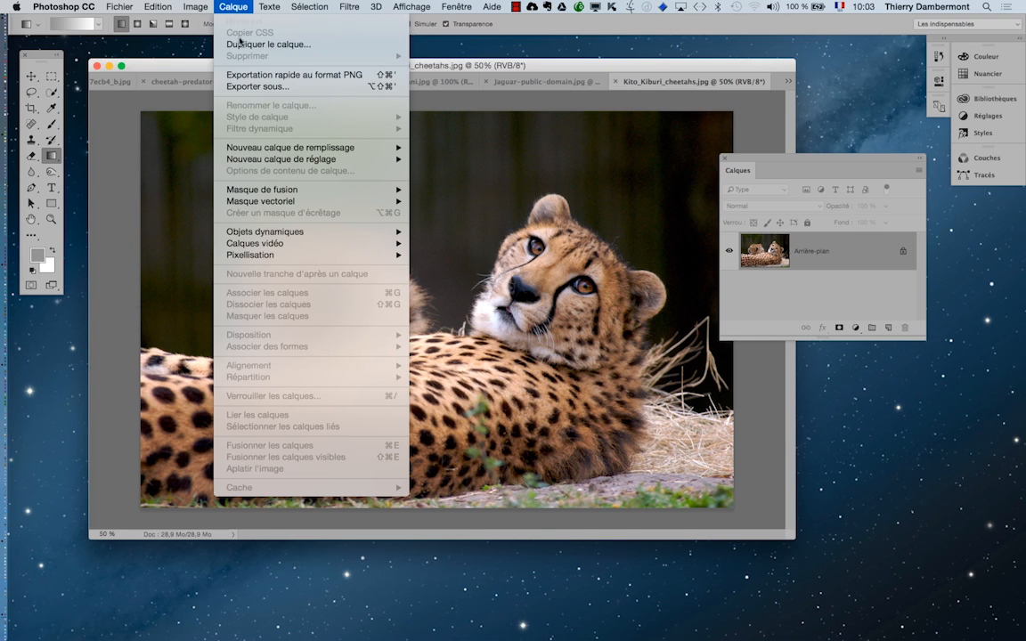
{"action": "mouse_move", "coordinate": [260, 159]}
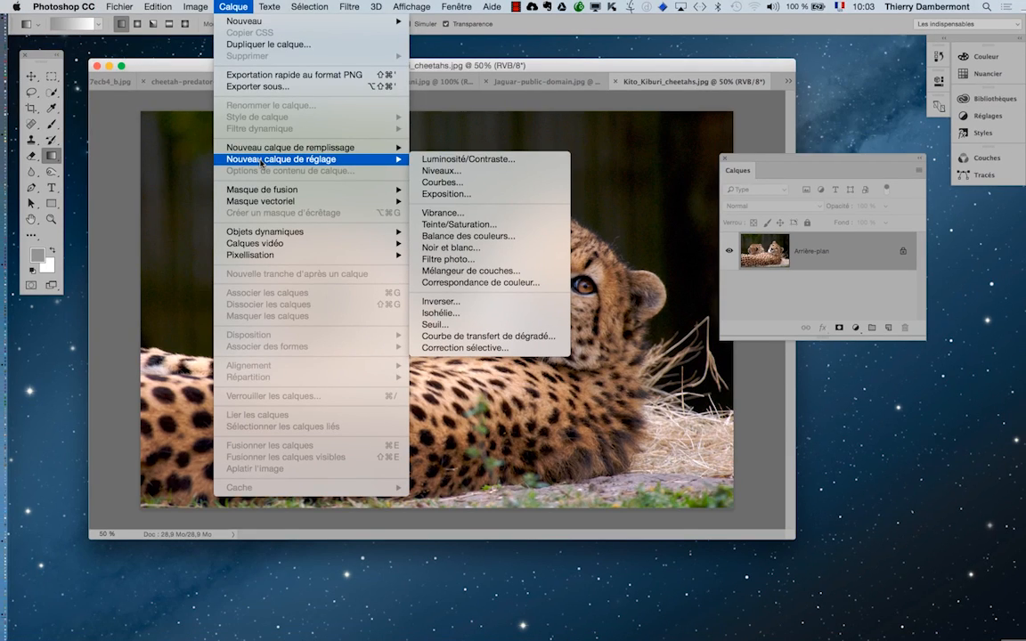
{"action": "left_click", "coordinate": [482, 225]}
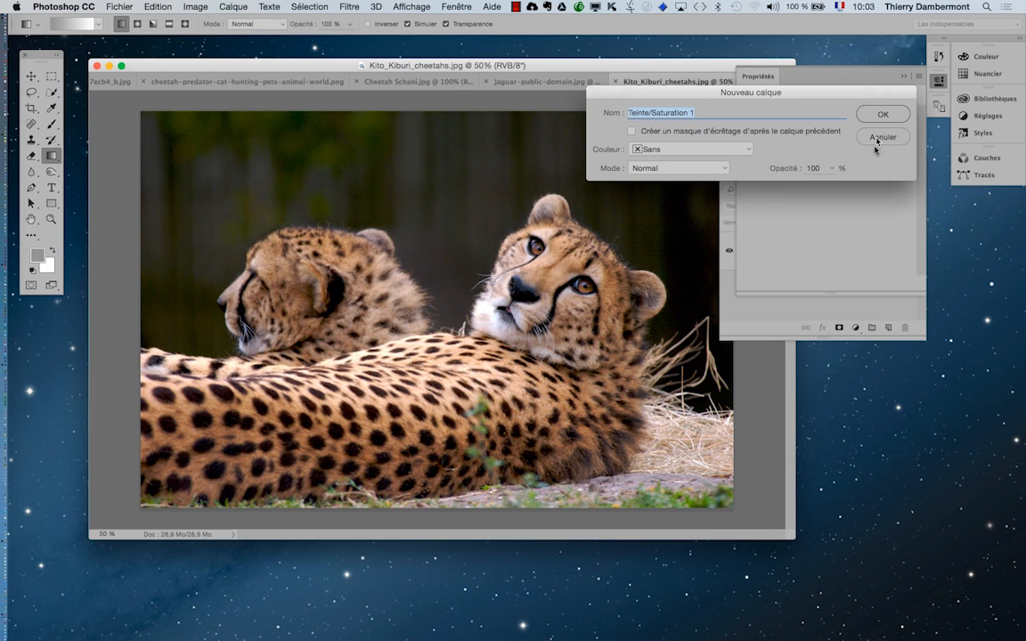
{"action": "left_click", "coordinate": [882, 114]}
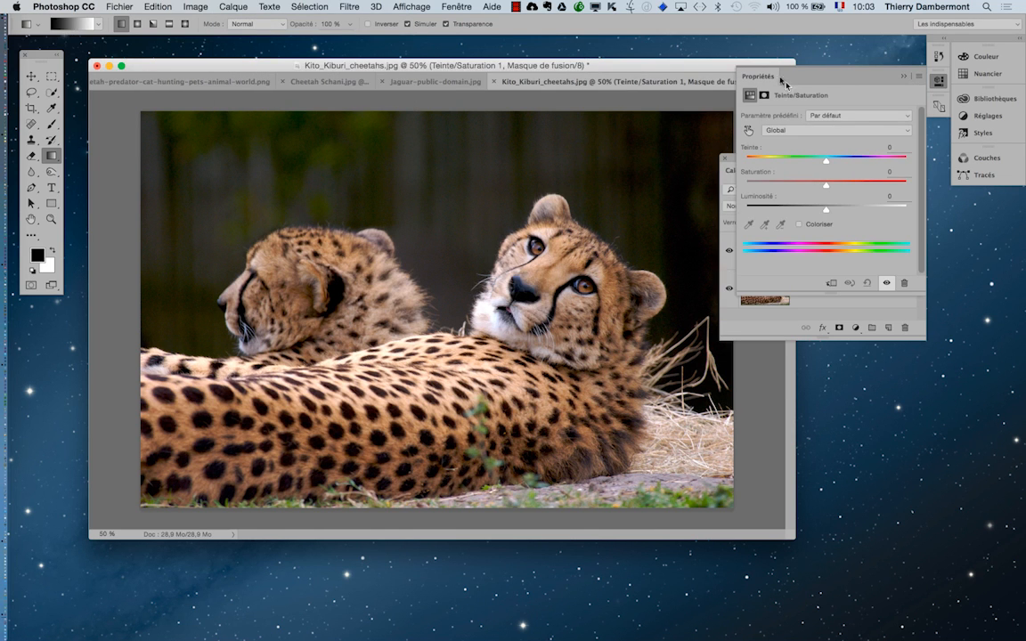
Move the Propriétés and Calques panels apart, and set the adjustment layer's Teinte to -8 and Saturation to +47.
{"action": "left_click_drag", "start_coordinate": [761, 76], "coordinate": [687, 89]}
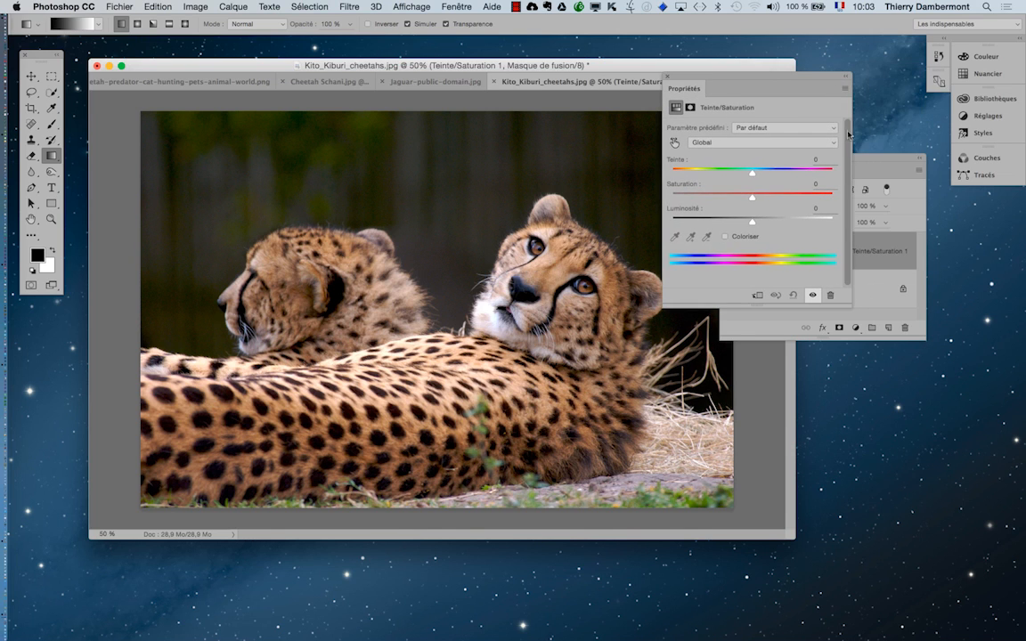
{"action": "left_click_drag", "start_coordinate": [864, 158], "coordinate": [894, 398]}
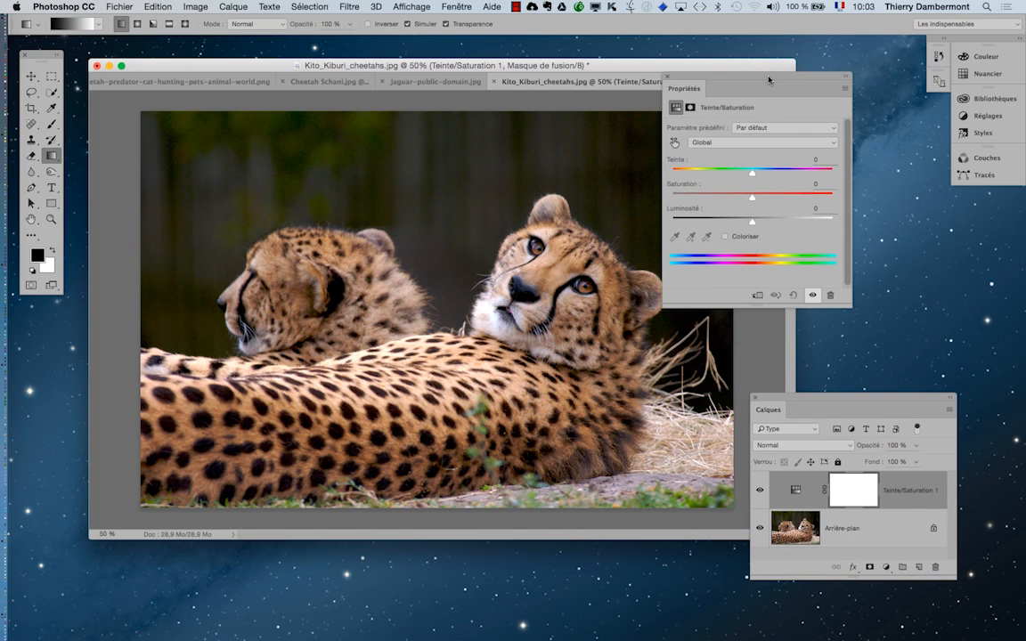
{"action": "left_click_drag", "start_coordinate": [768, 80], "coordinate": [831, 121]}
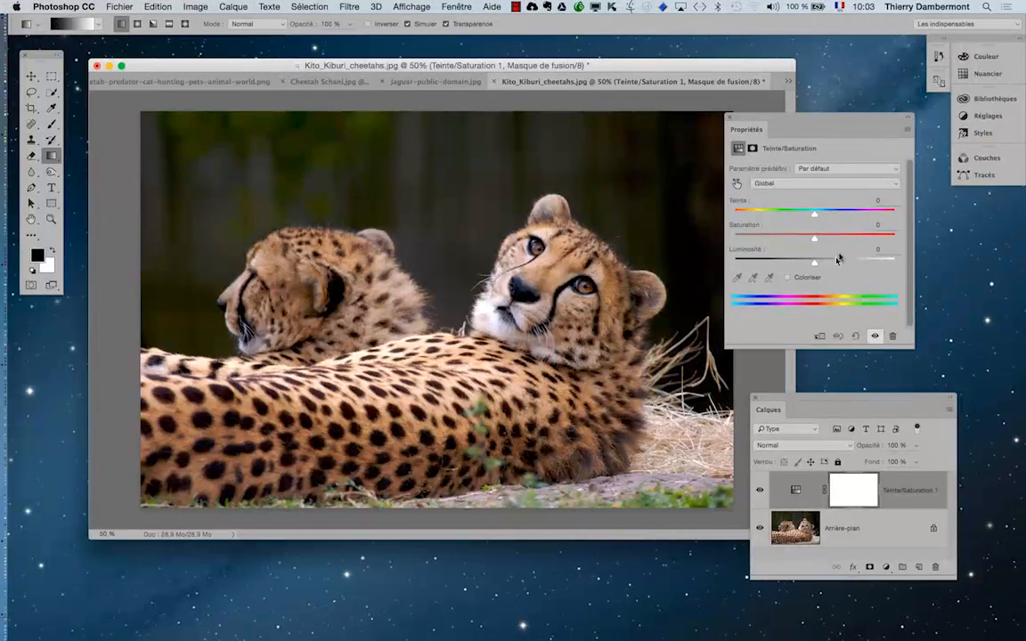
{"action": "left_click_drag", "start_coordinate": [814, 237], "coordinate": [809, 214]}
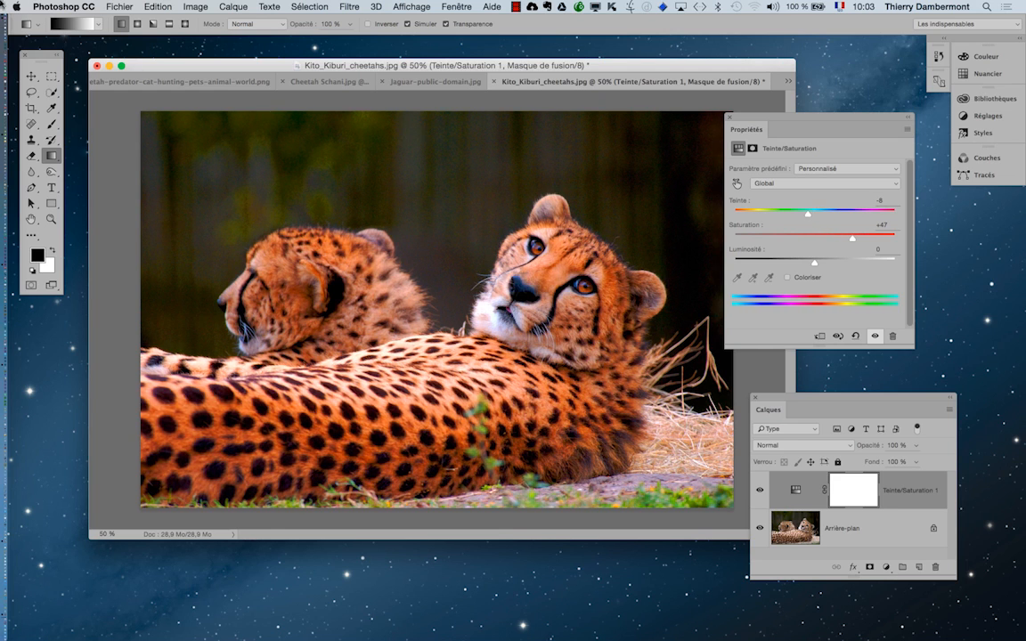
Widen the Calques panel and place it just below the Propriétés panel, clear of the cheetahs' heads.
{"action": "left_click", "coordinate": [116, 6]}
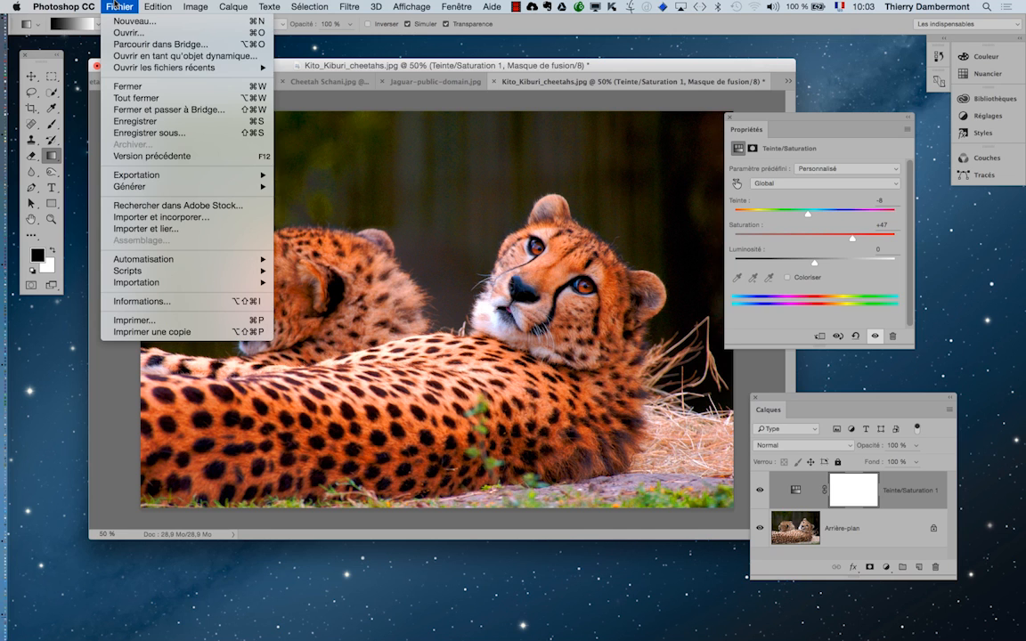
{"action": "left_click", "coordinate": [116, 7]}
{"action": "left_click_drag", "start_coordinate": [811, 399], "coordinate": [202, 51]}
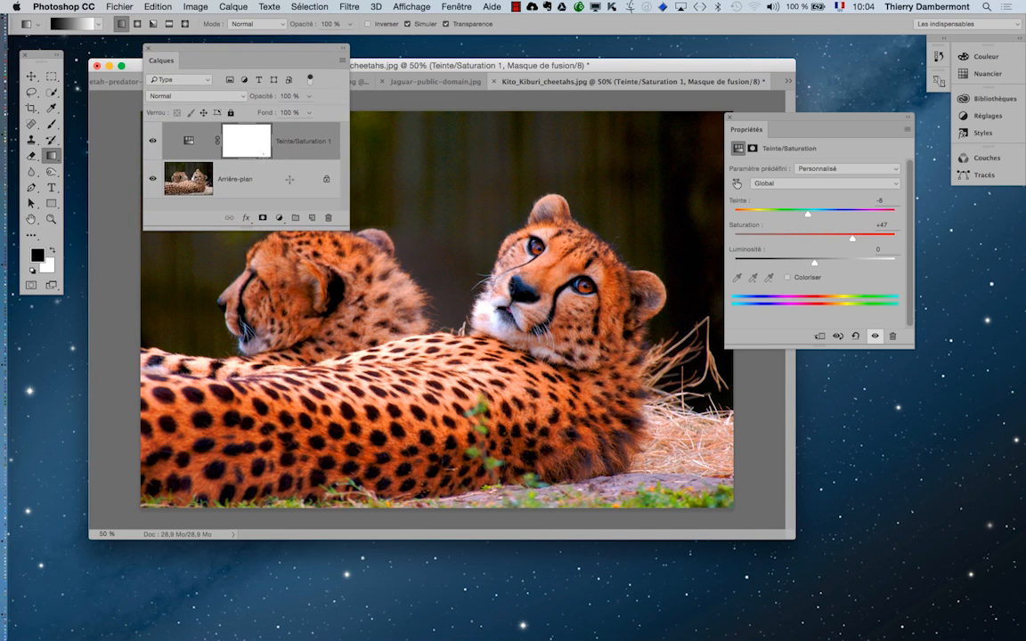
{"action": "left_click_drag", "start_coordinate": [348, 229], "coordinate": [393, 230]}
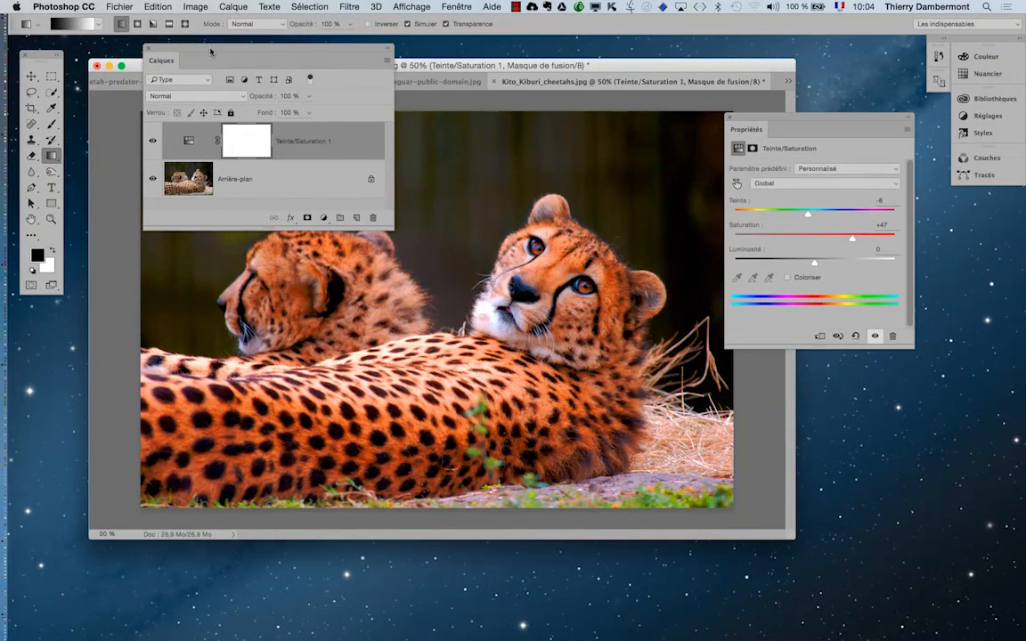
{"action": "left_click_drag", "start_coordinate": [210, 51], "coordinate": [791, 370]}
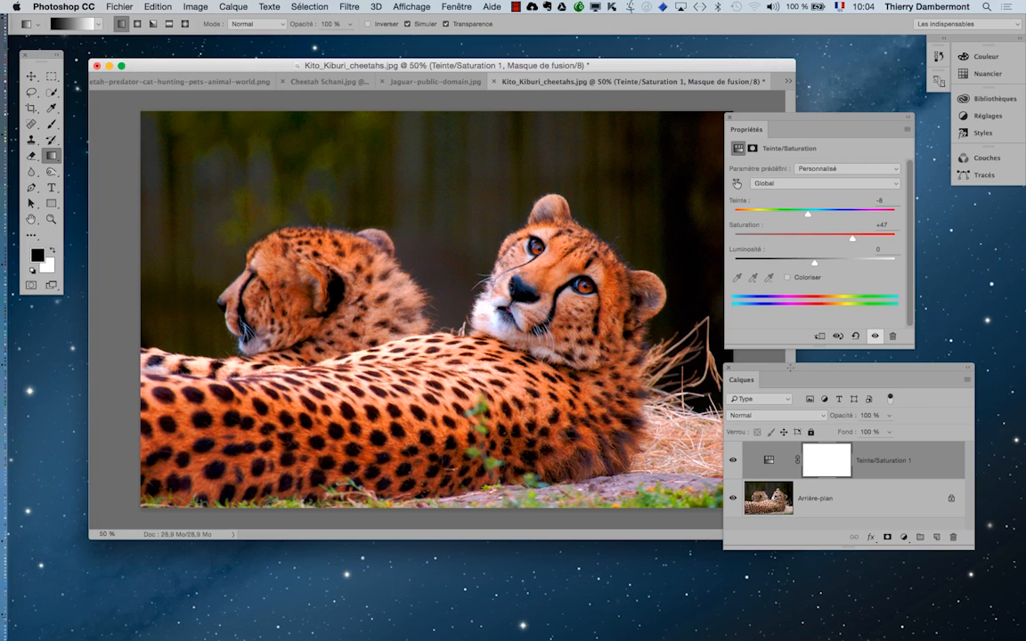
{"action": "left_click_drag", "start_coordinate": [790, 366], "coordinate": [776, 370]}
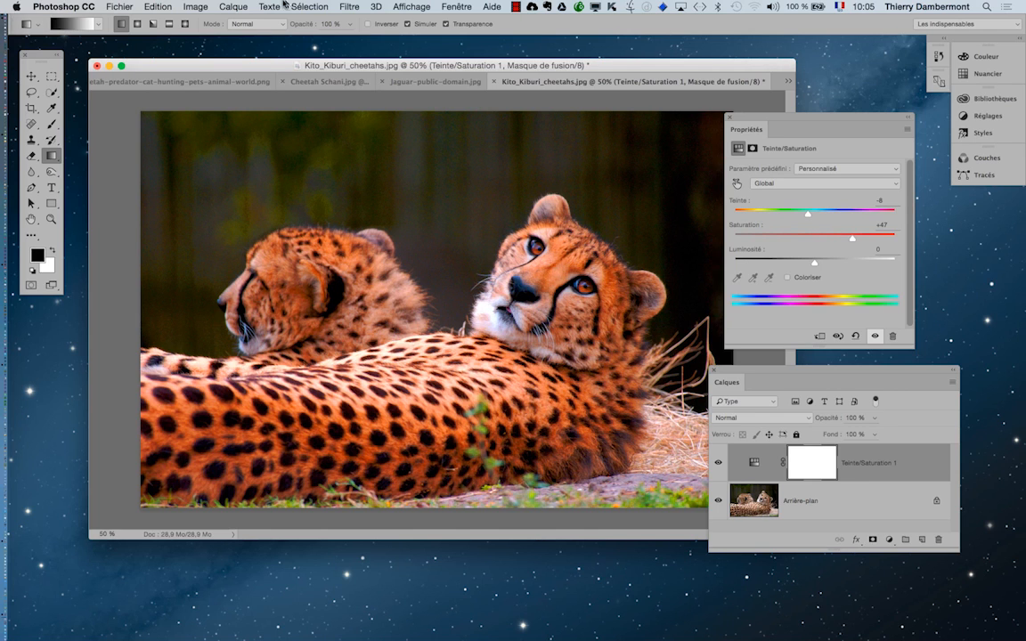
Save the image as Kito_Kiburi_cheetahs.psd in the ID 20 janvier 2016 folder, in Photoshop format with layers and the sRVB profile.
{"action": "left_click", "coordinate": [120, 6]}
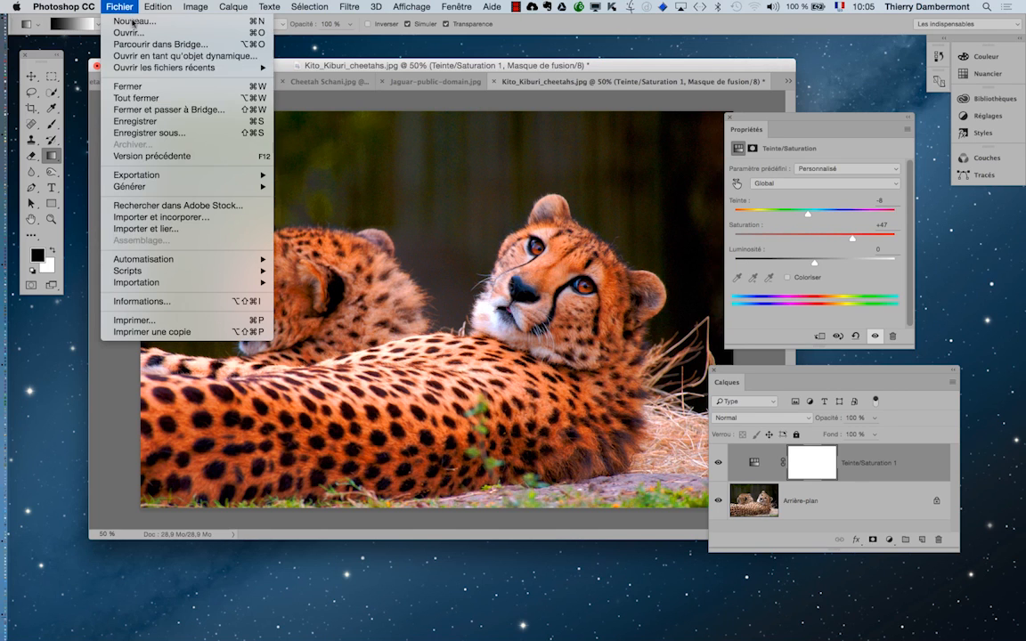
{"action": "left_click", "coordinate": [150, 121]}
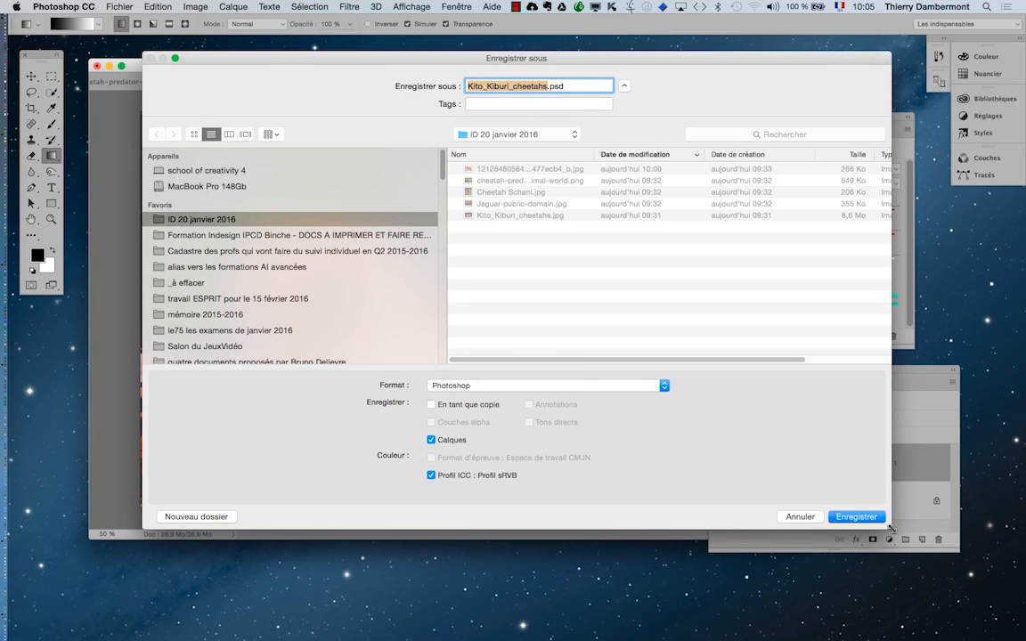
{"action": "left_click_drag", "start_coordinate": [850, 509], "coordinate": [840, 442]}
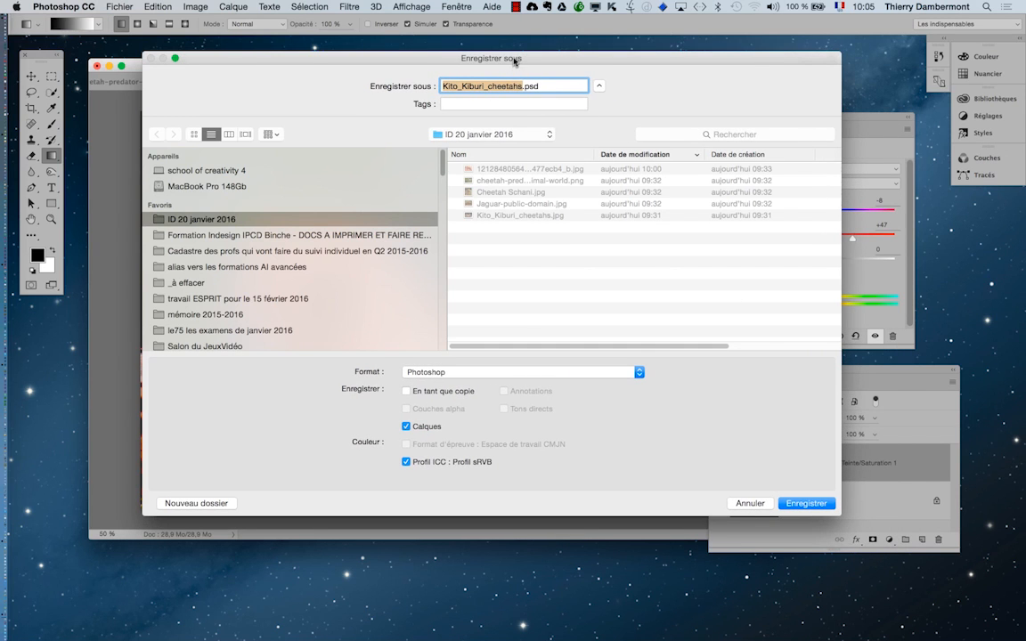
{"action": "left_click_drag", "start_coordinate": [512, 59], "coordinate": [494, 83]}
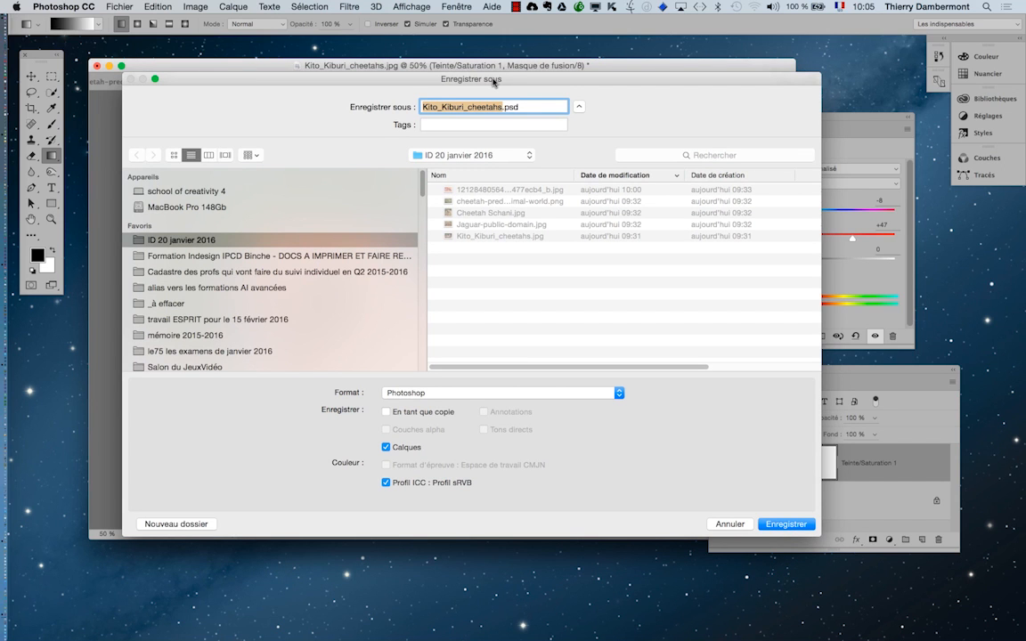
{"action": "left_click_drag", "start_coordinate": [494, 82], "coordinate": [402, 490]}
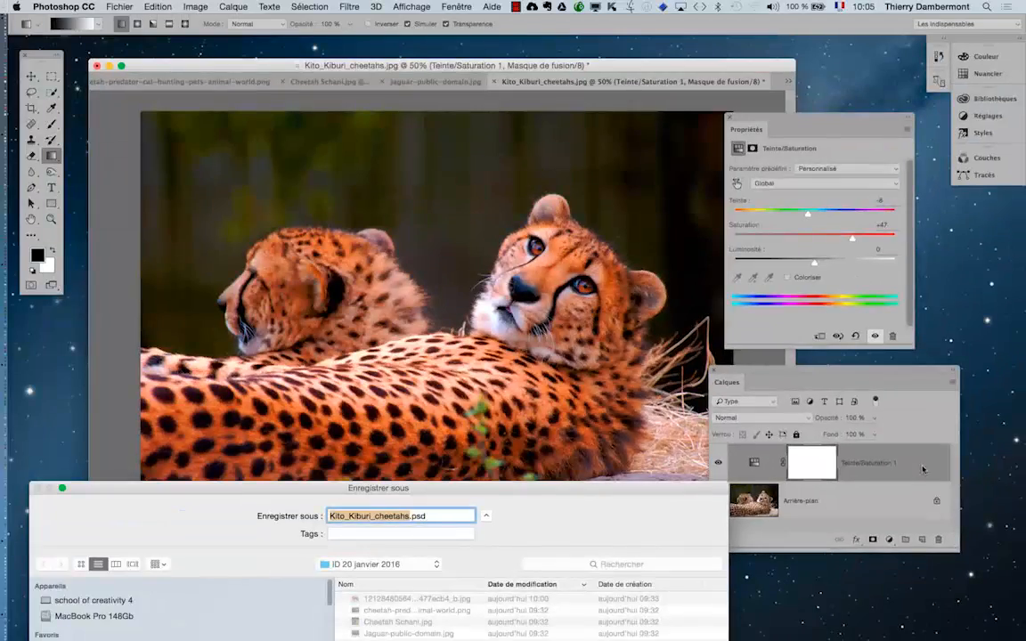
{"action": "left_click_drag", "start_coordinate": [602, 488], "coordinate": [726, 114]}
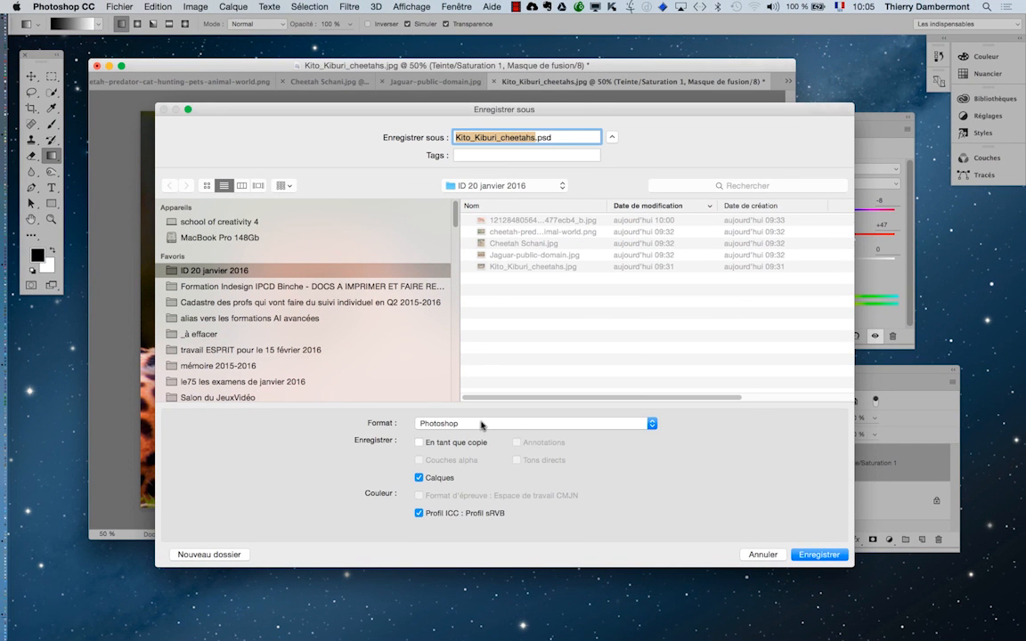
{"action": "left_click", "coordinate": [482, 424]}
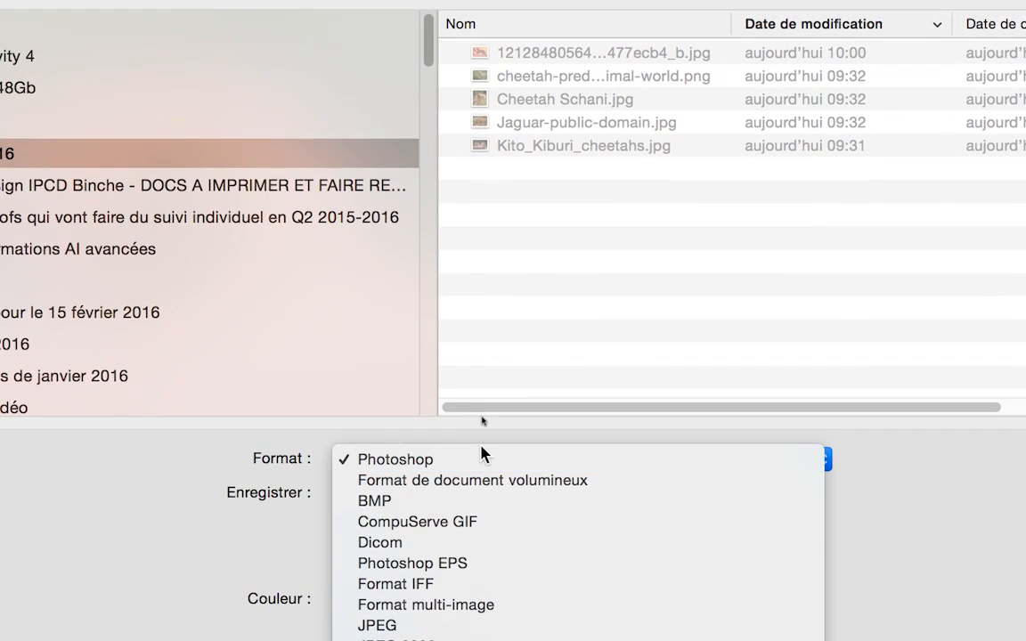
{"action": "left_click", "coordinate": [485, 456]}
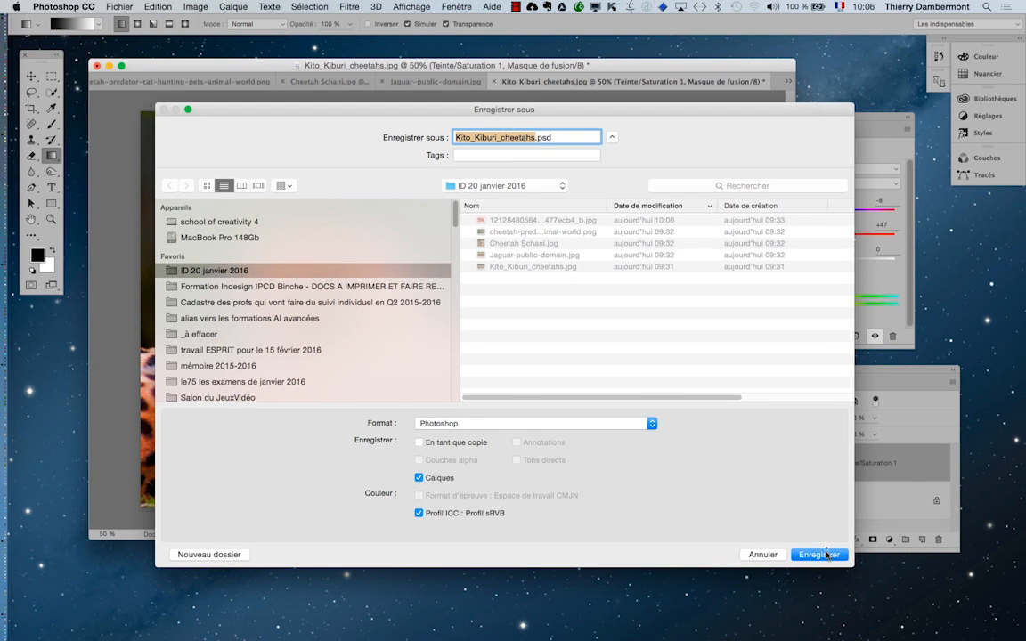
{"action": "left_click", "coordinate": [826, 554]}
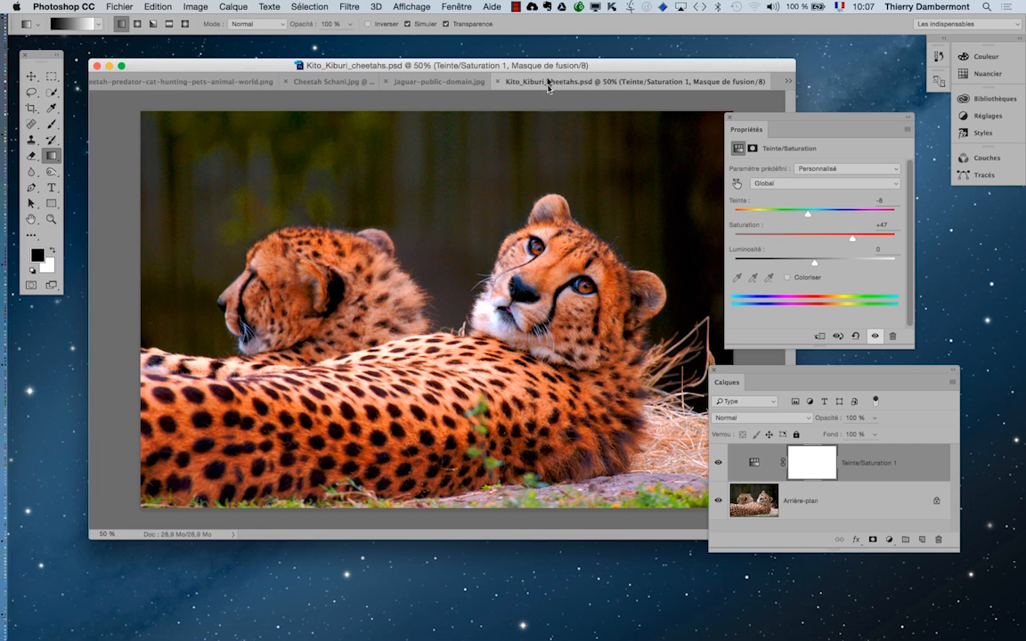
Switch to InDesign, select the placed image of the two resting cheetahs, and move the Liens panel higher beside the page.
{"action": "key", "text": "super+Tab"}
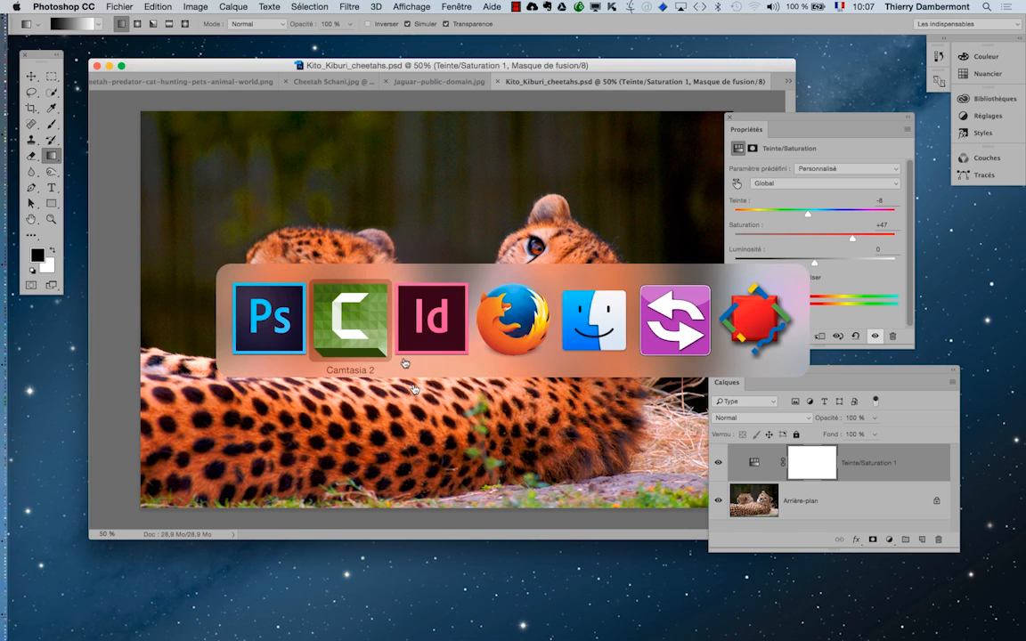
{"action": "left_click", "coordinate": [428, 349]}
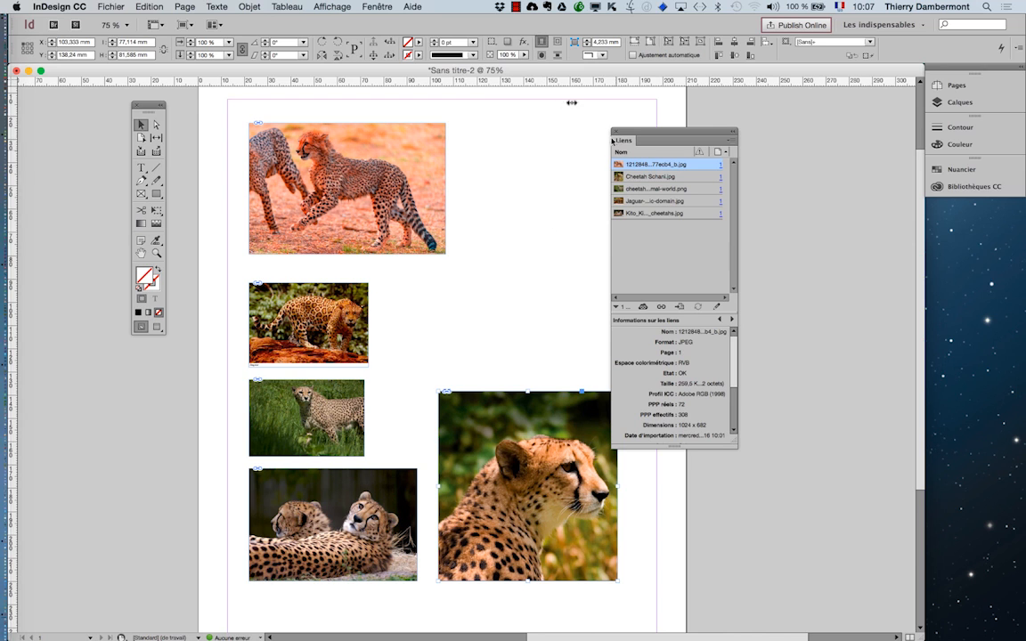
{"action": "left_click_drag", "start_coordinate": [662, 139], "coordinate": [697, 212]}
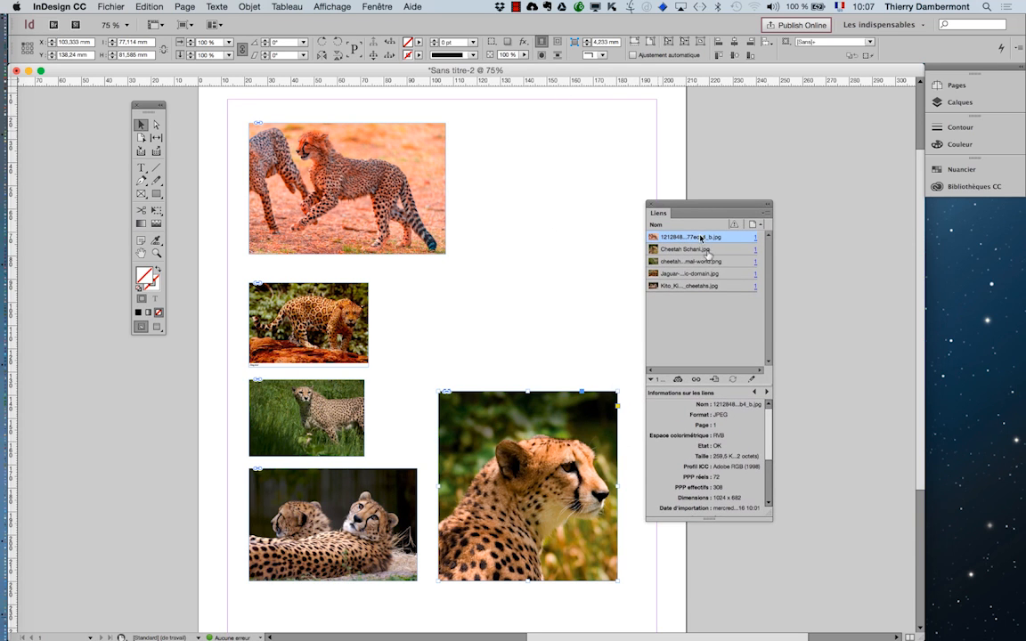
{"action": "left_click", "coordinate": [365, 512]}
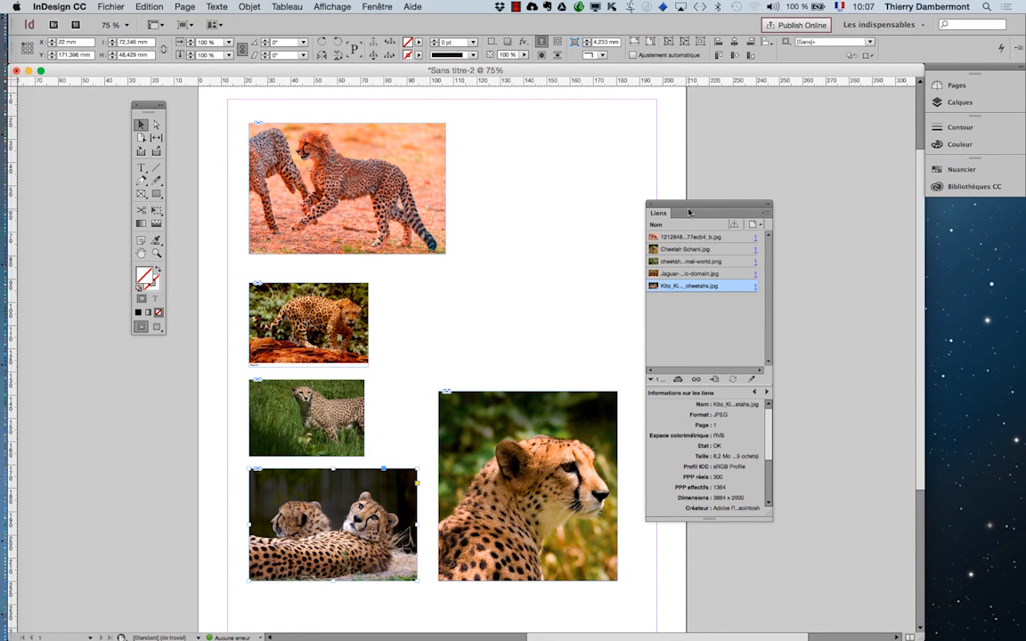
{"action": "left_click_drag", "start_coordinate": [688, 212], "coordinate": [707, 129]}
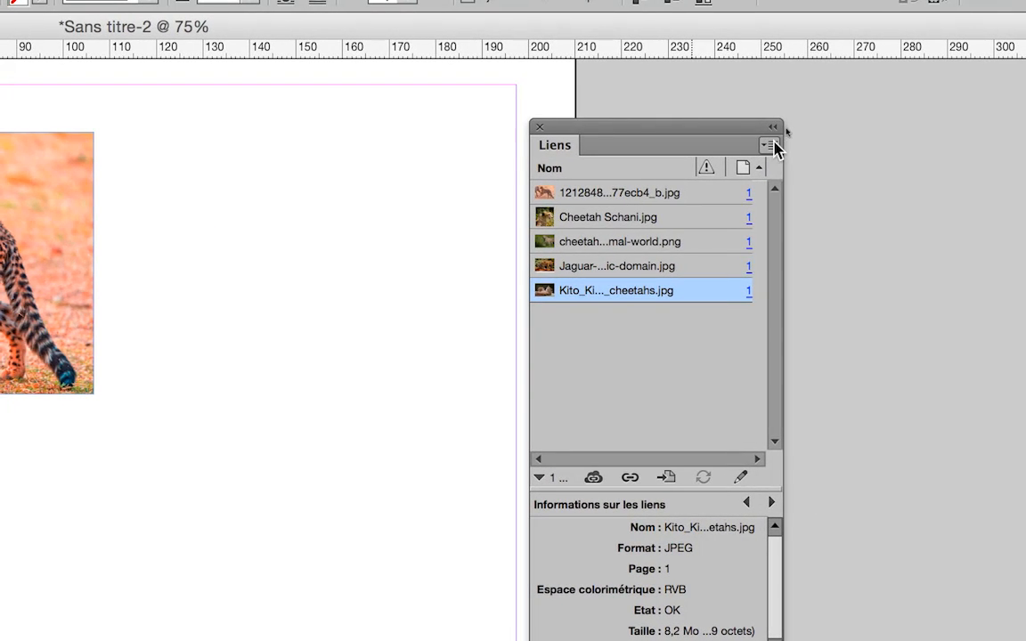
Relink the selected Kito_Kiburi_cheetahs.jpg image to Kito_Kiburi_cheetahs.psd in the ID 20 janvier 2016 folder.
{"action": "left_click", "coordinate": [771, 144]}
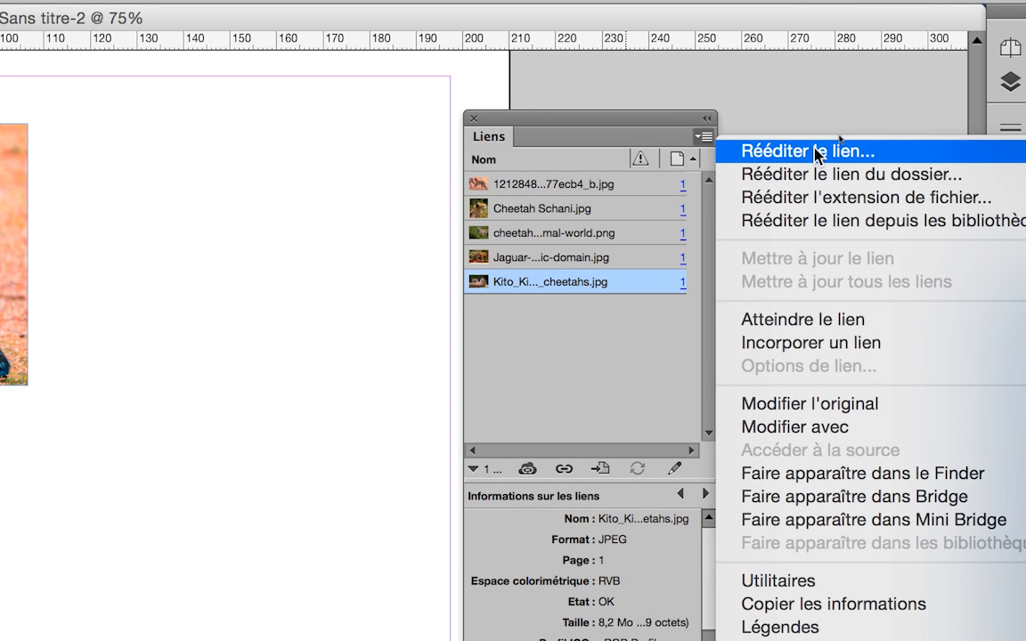
{"action": "left_click", "coordinate": [817, 153]}
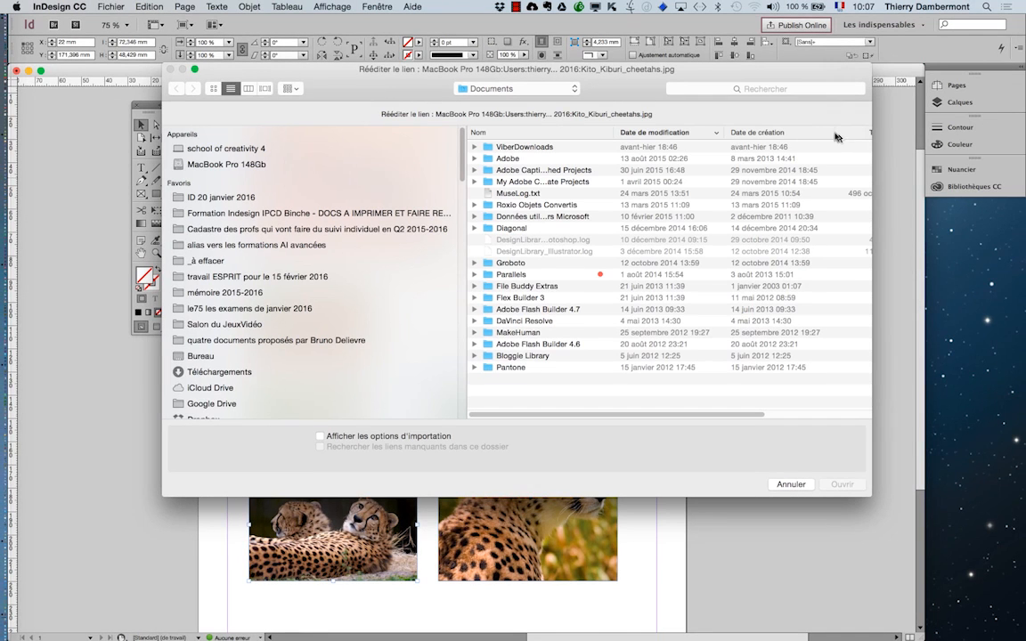
{"action": "left_click", "coordinate": [239, 198]}
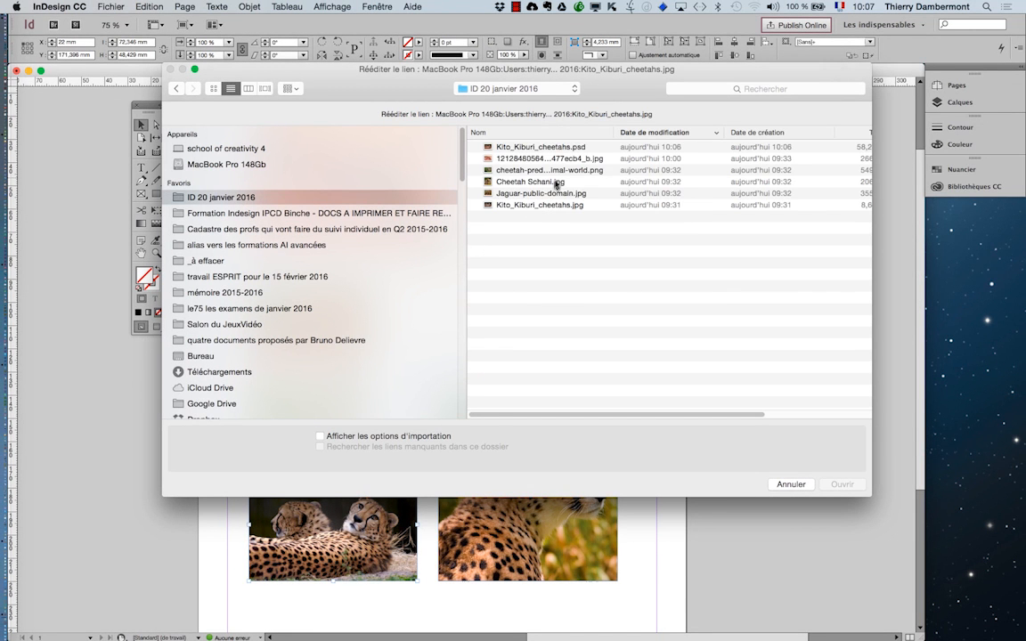
{"action": "left_click_drag", "start_coordinate": [612, 134], "coordinate": [721, 133]}
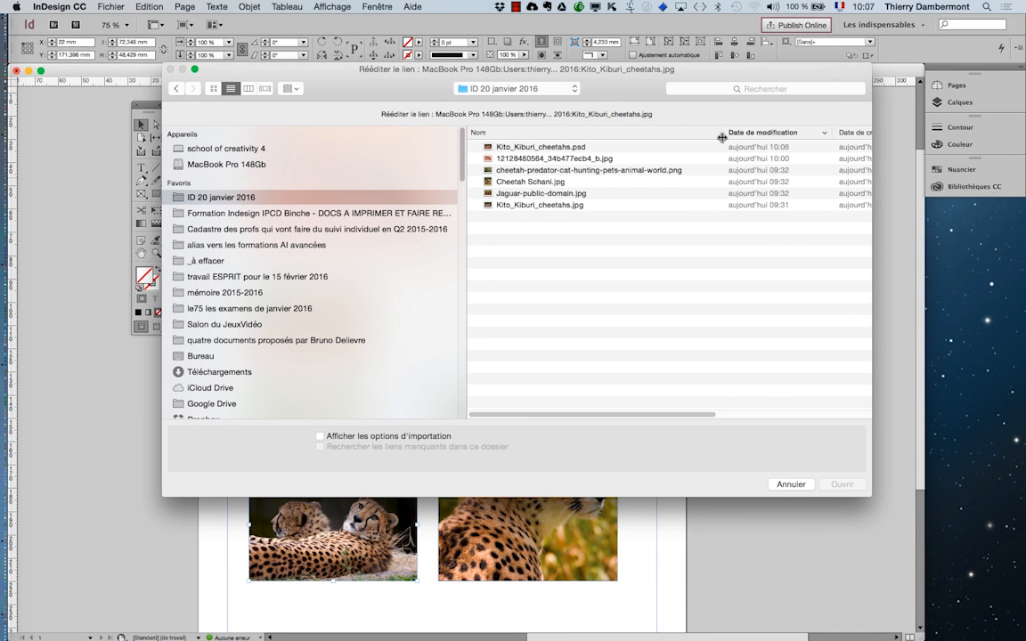
{"action": "left_click", "coordinate": [547, 148]}
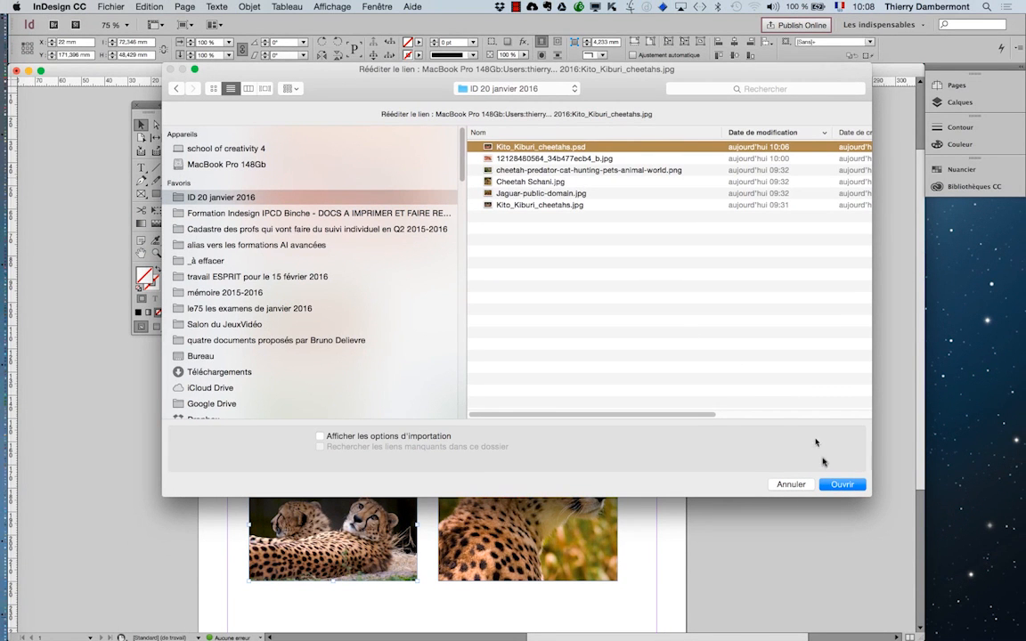
{"action": "left_click", "coordinate": [840, 484]}
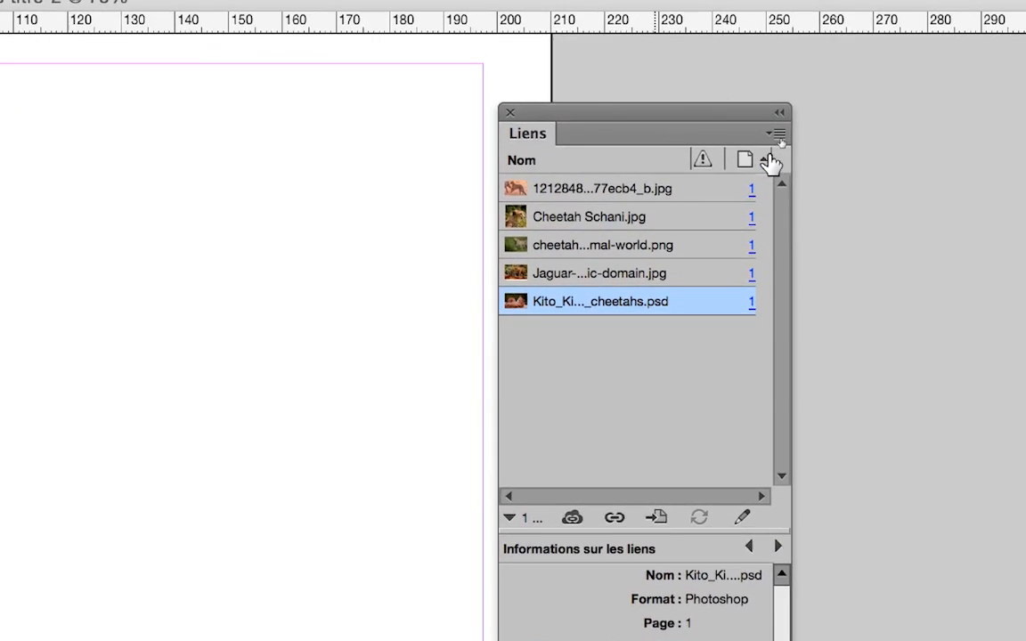
{"action": "left_click", "coordinate": [778, 135]}
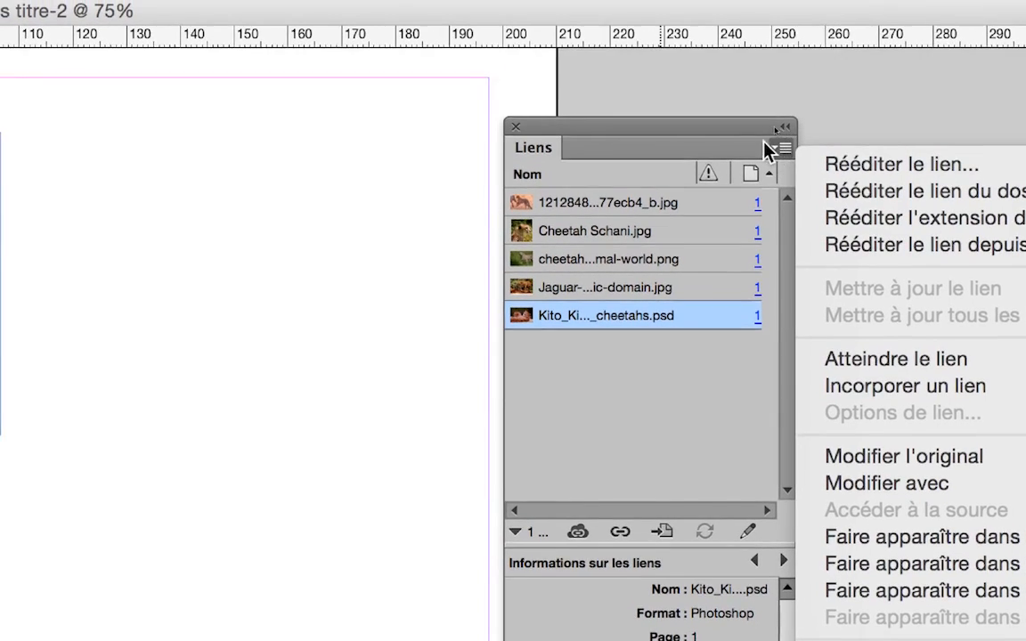
{"action": "left_click", "coordinate": [753, 130]}
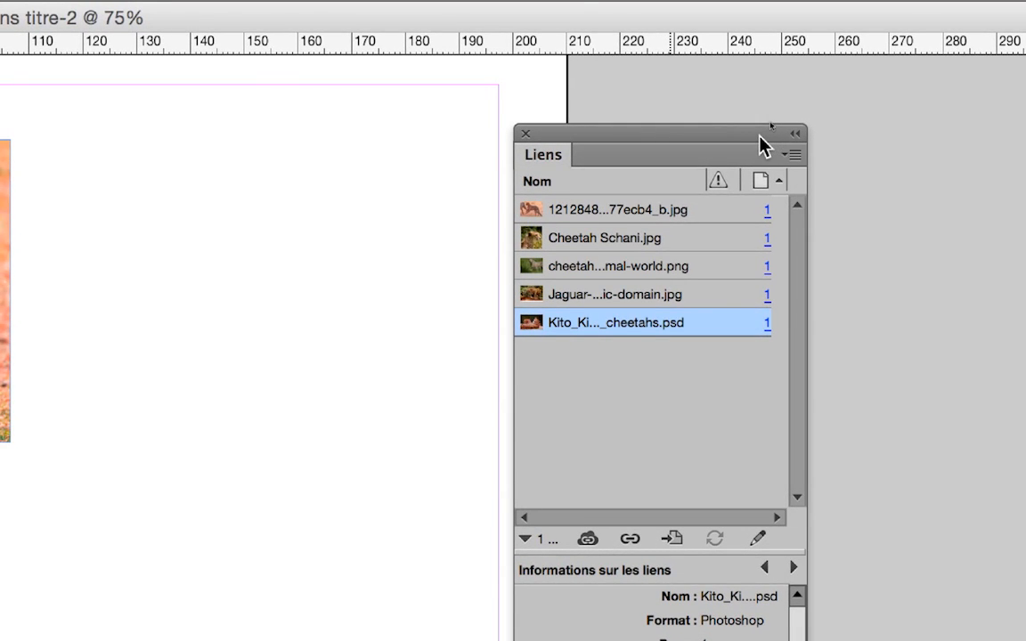